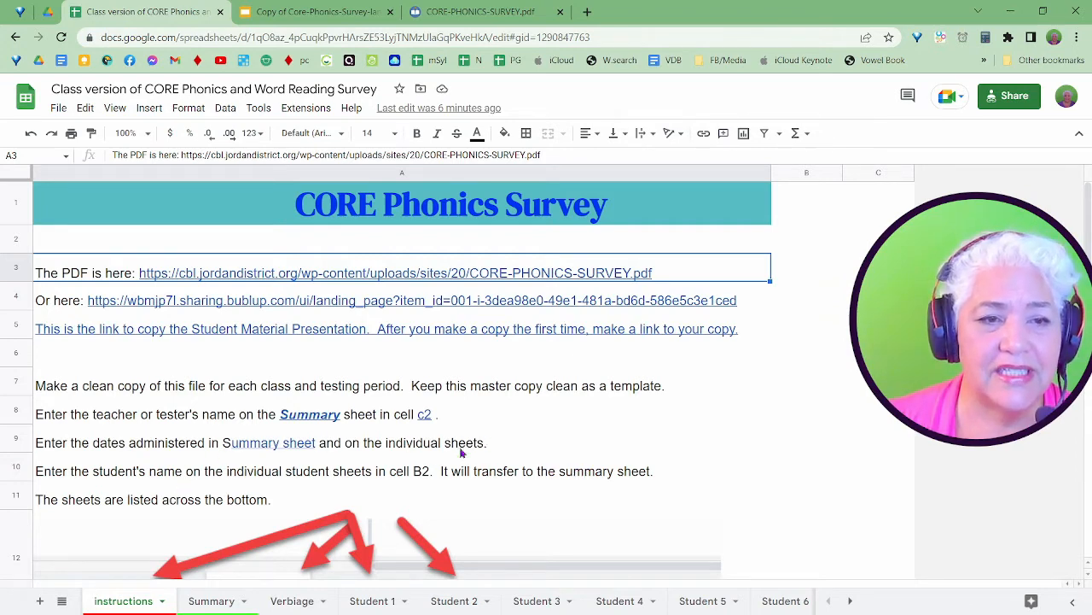
- Review the Summary sheet, from the teacher, class and test date fields down through the multisyllabic words totals
{"action": "left_click", "coordinate": [213, 602]}
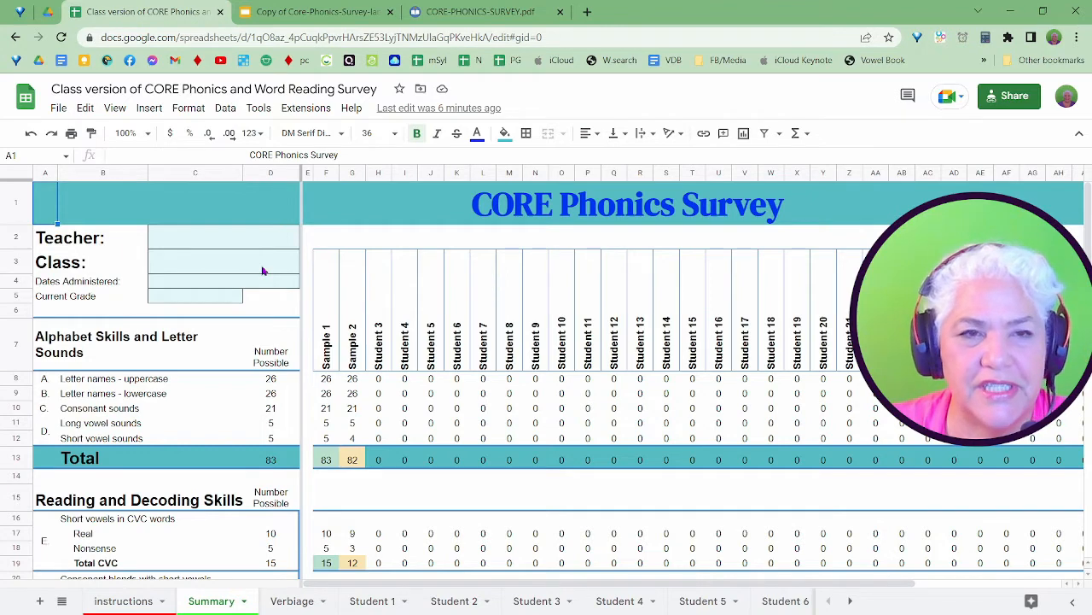
{"action": "left_click", "coordinate": [205, 289]}
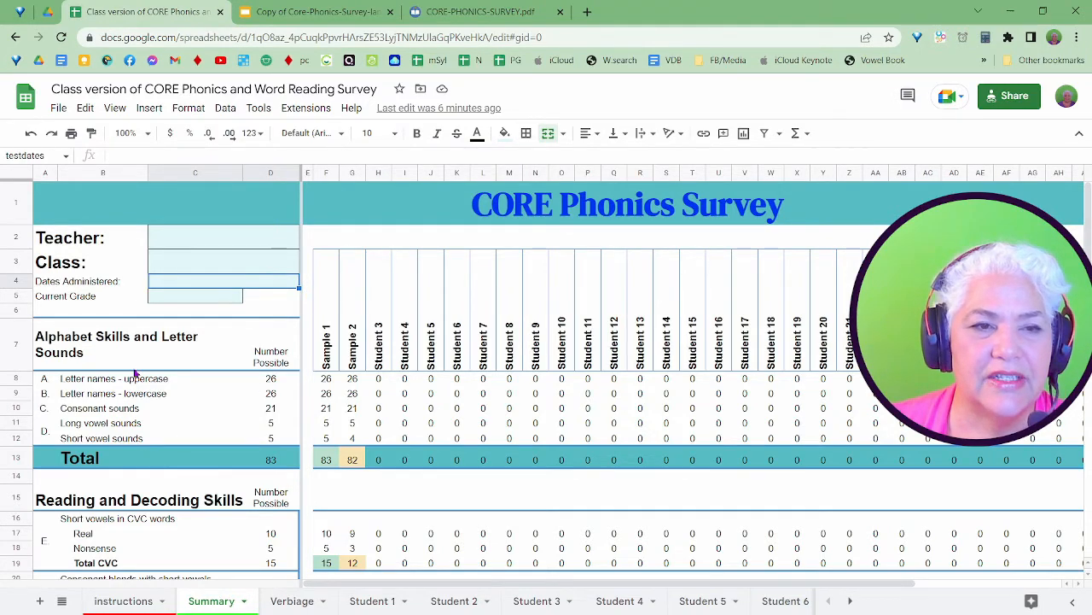
{"action": "scroll", "coordinate": [134, 373], "scroll_direction": "down", "scroll_amount": 10}
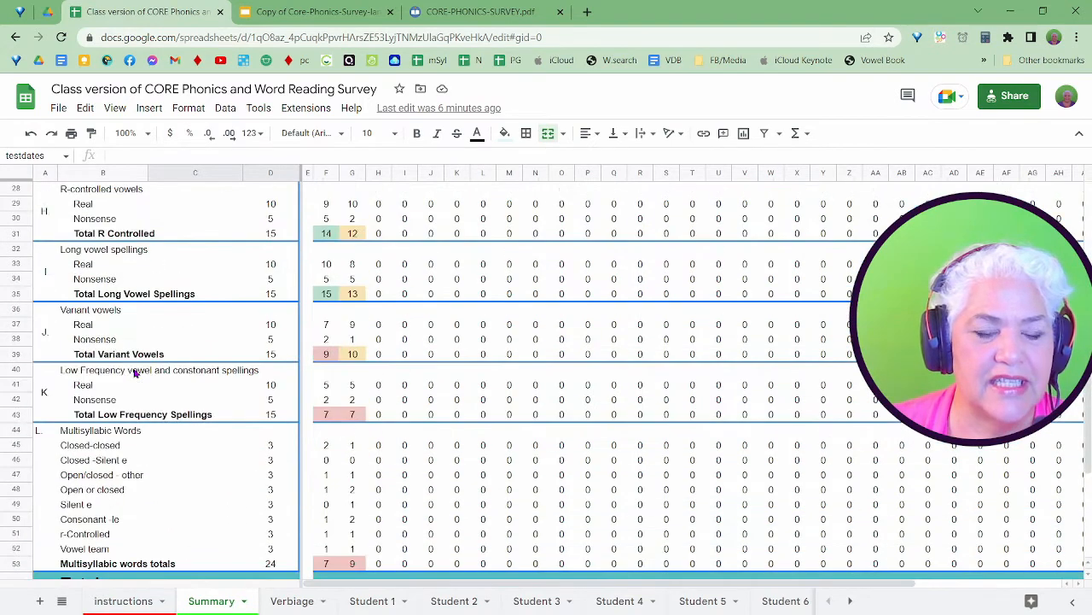
{"action": "scroll", "coordinate": [134, 373], "scroll_direction": "down", "scroll_amount": 5}
{"action": "scroll", "coordinate": [134, 373], "scroll_direction": "up", "scroll_amount": 12}
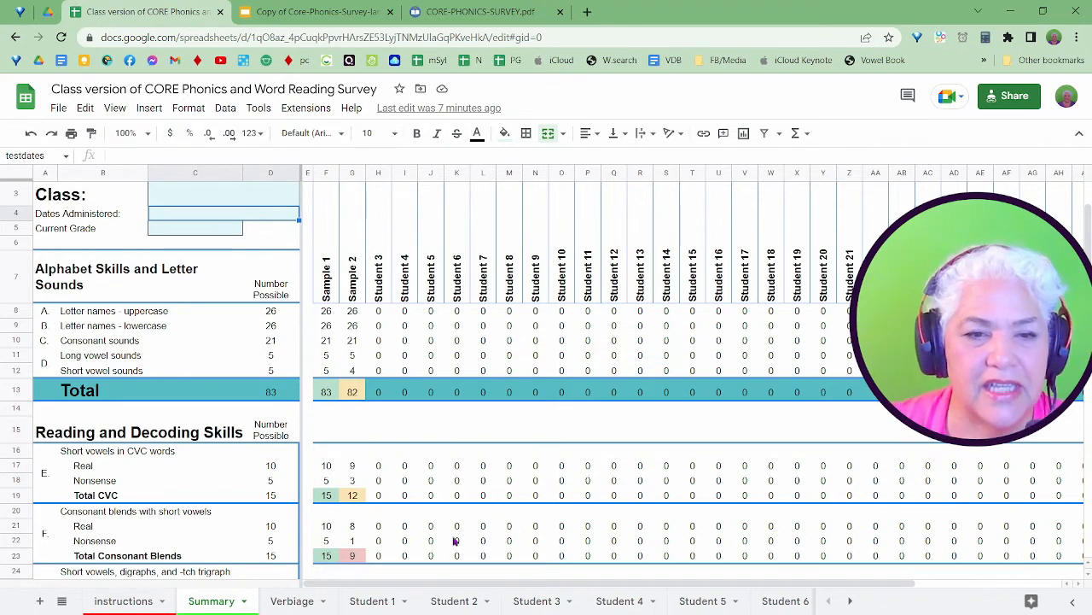
- Examine the Student 1 sheet's header and its letter name, consonant, vowel and reading sections with their checkboxes and totals
{"action": "left_click", "coordinate": [381, 609]}
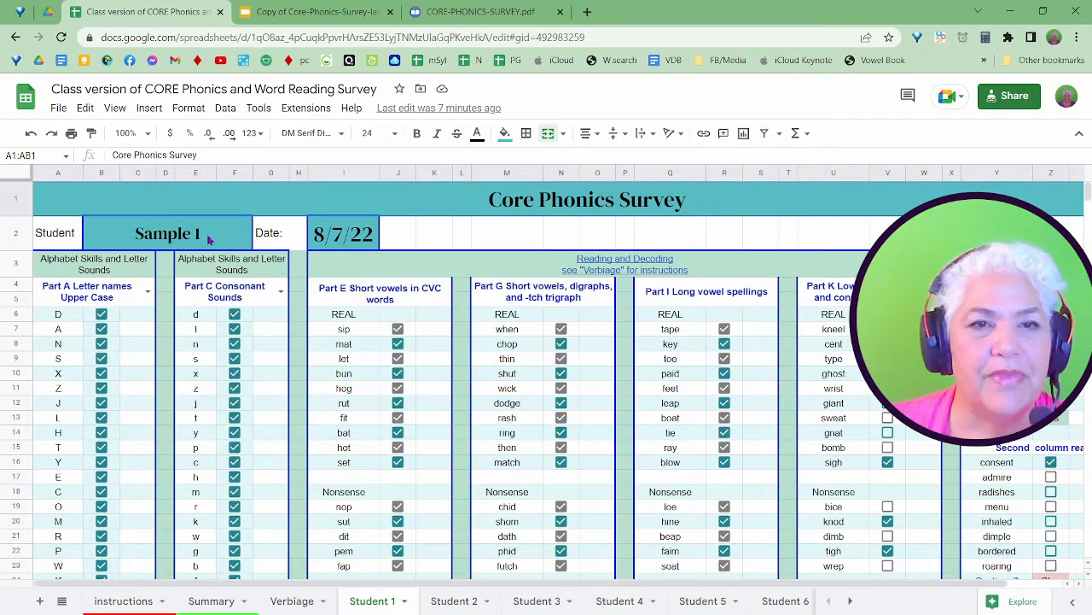
{"action": "scroll", "coordinate": [373, 339], "scroll_direction": "down", "scroll_amount": 7}
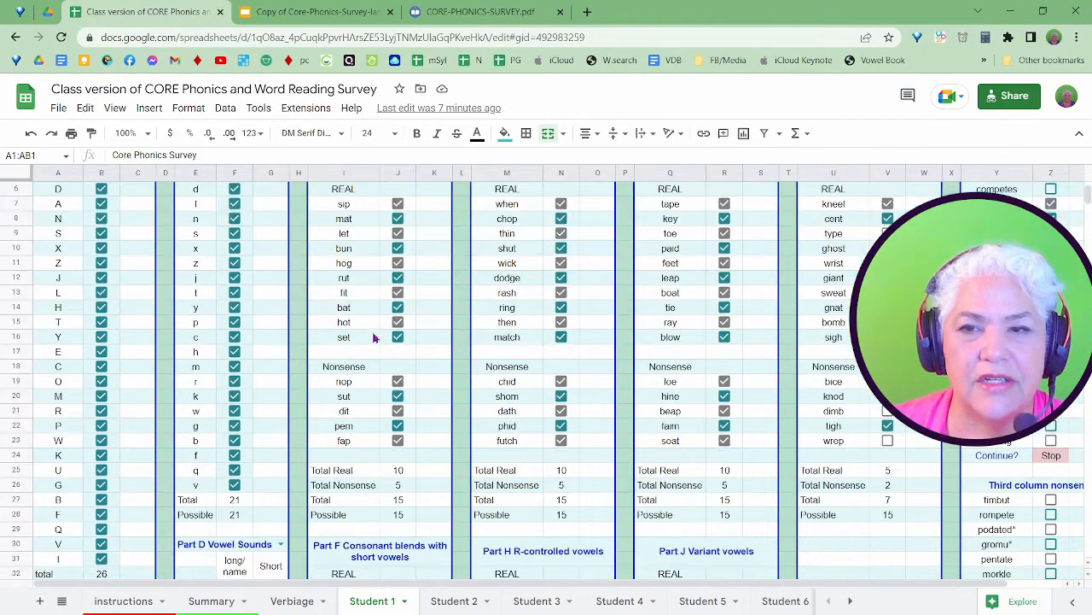
{"action": "scroll", "coordinate": [373, 339], "scroll_direction": "up", "scroll_amount": 6}
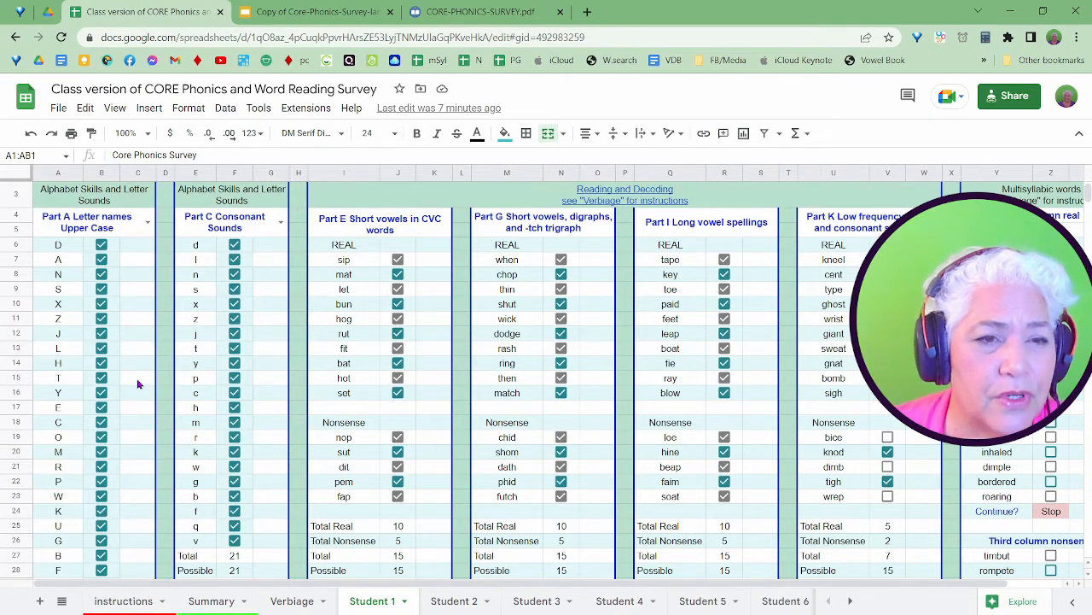
{"action": "scroll", "coordinate": [137, 384], "scroll_direction": "down", "scroll_amount": 3}
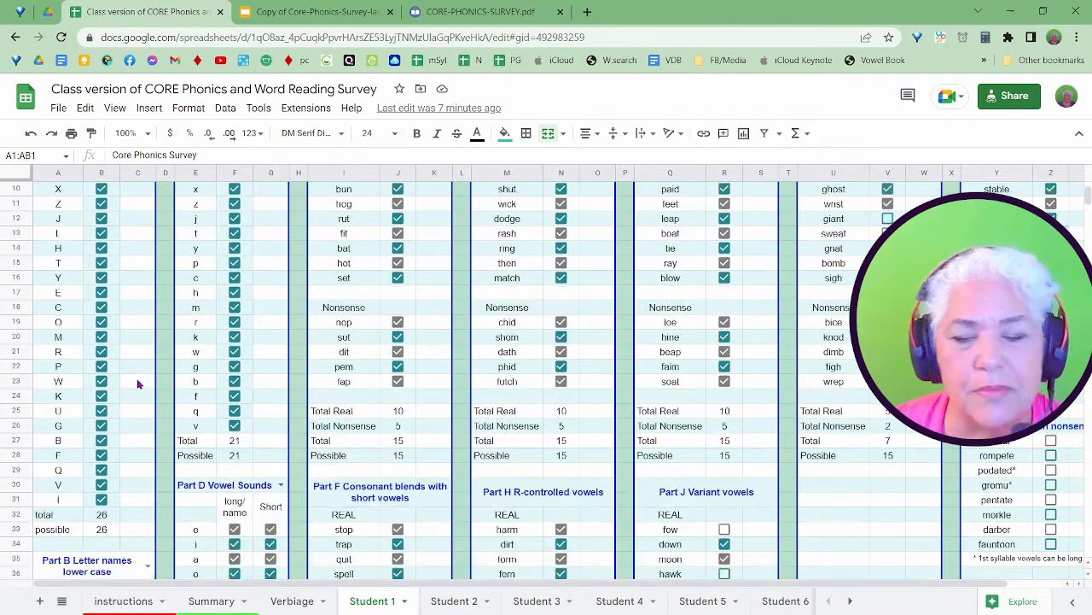
{"action": "scroll", "coordinate": [138, 384], "scroll_direction": "up", "scroll_amount": 4}
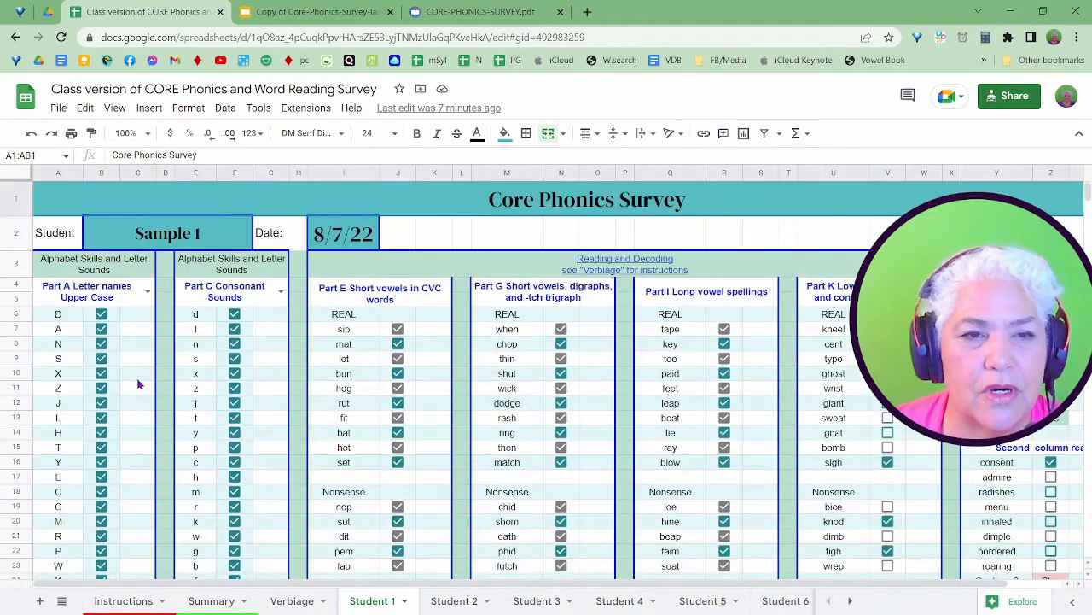
{"action": "scroll", "coordinate": [137, 384], "scroll_direction": "down", "scroll_amount": 2}
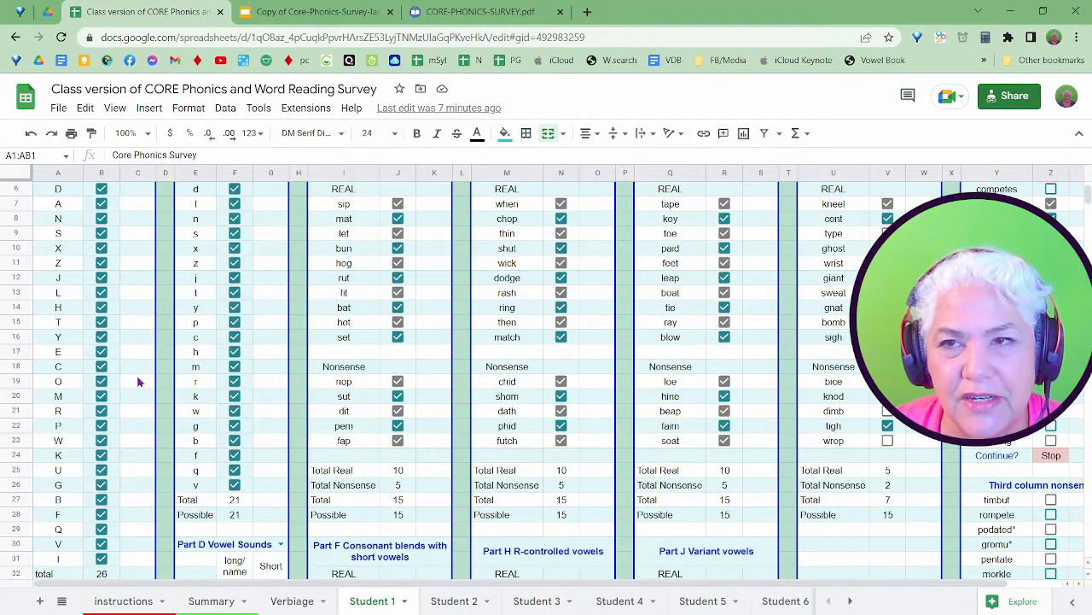
{"action": "scroll", "coordinate": [138, 381], "scroll_direction": "down", "scroll_amount": 12}
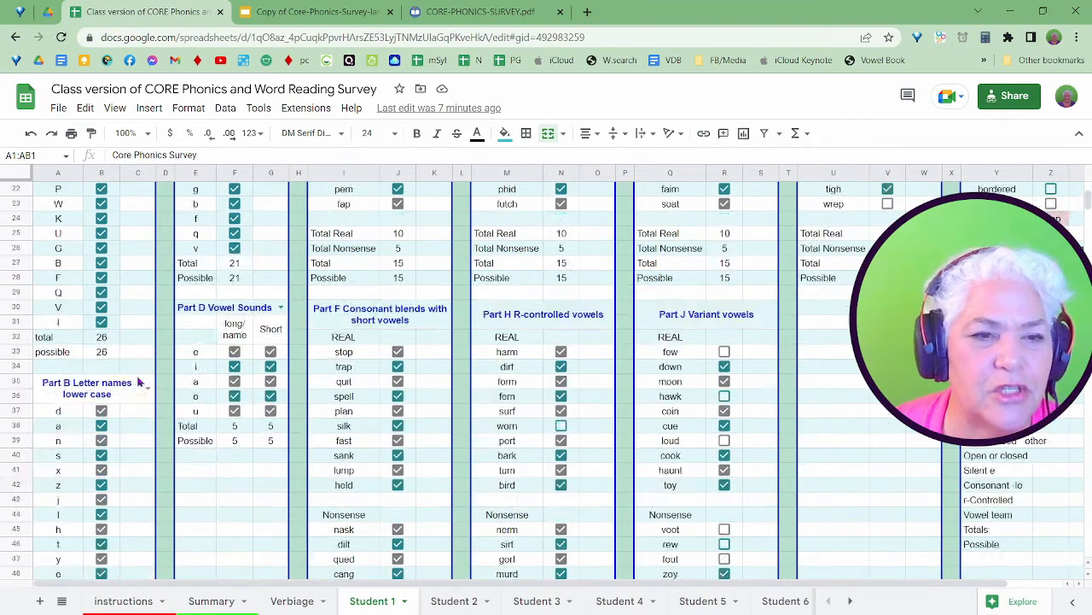
{"action": "scroll", "coordinate": [139, 382], "scroll_direction": "up", "scroll_amount": 10}
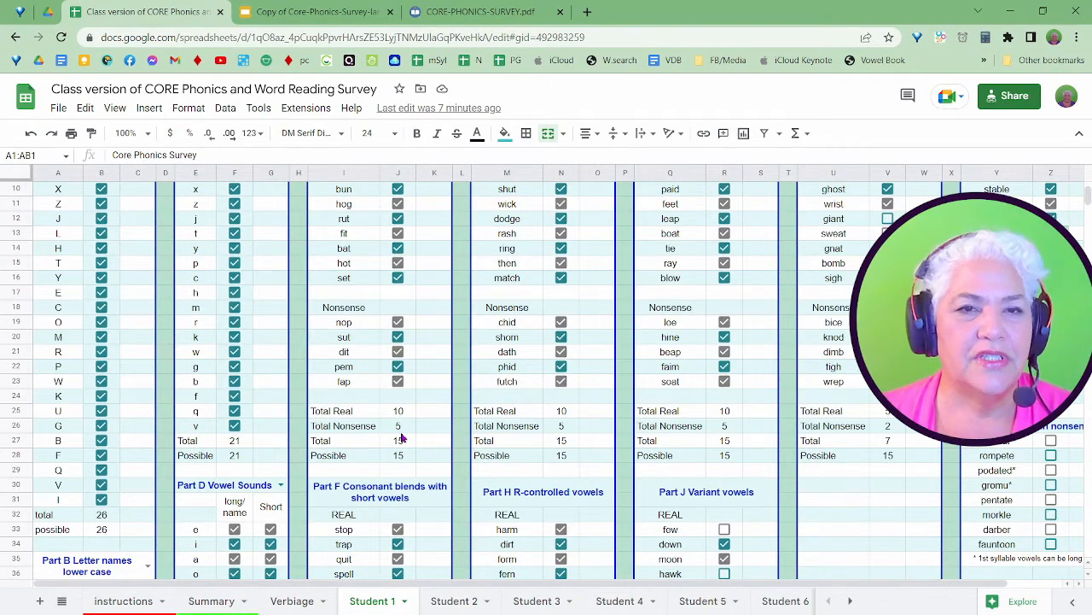
{"action": "scroll", "coordinate": [398, 305], "scroll_direction": "up", "scroll_amount": 2}
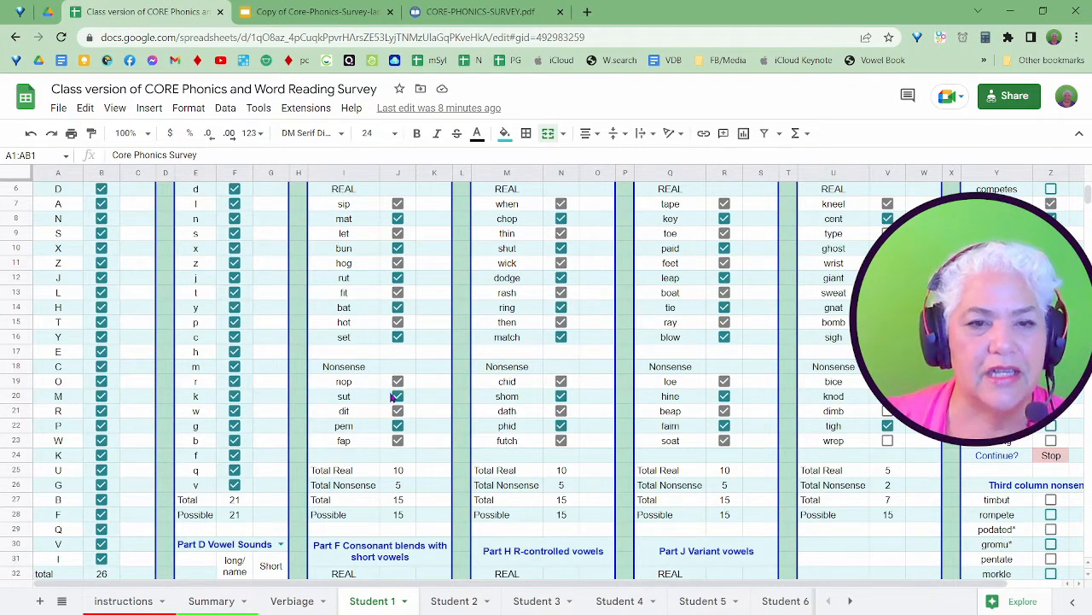
{"action": "scroll", "coordinate": [393, 397], "scroll_direction": "down", "scroll_amount": 2}
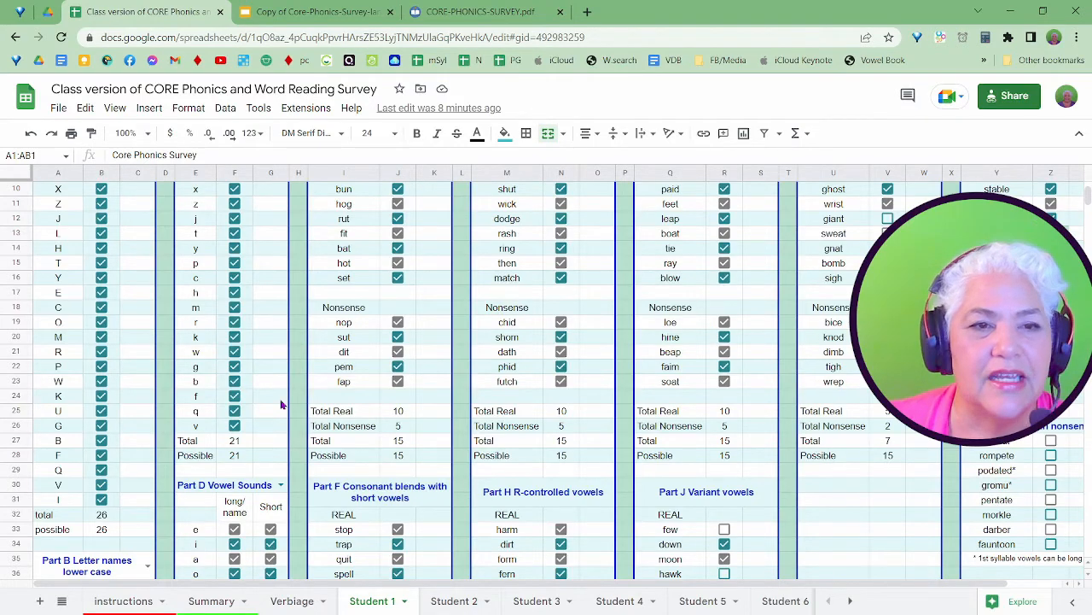
{"action": "scroll", "coordinate": [162, 392], "scroll_direction": "up", "scroll_amount": 3}
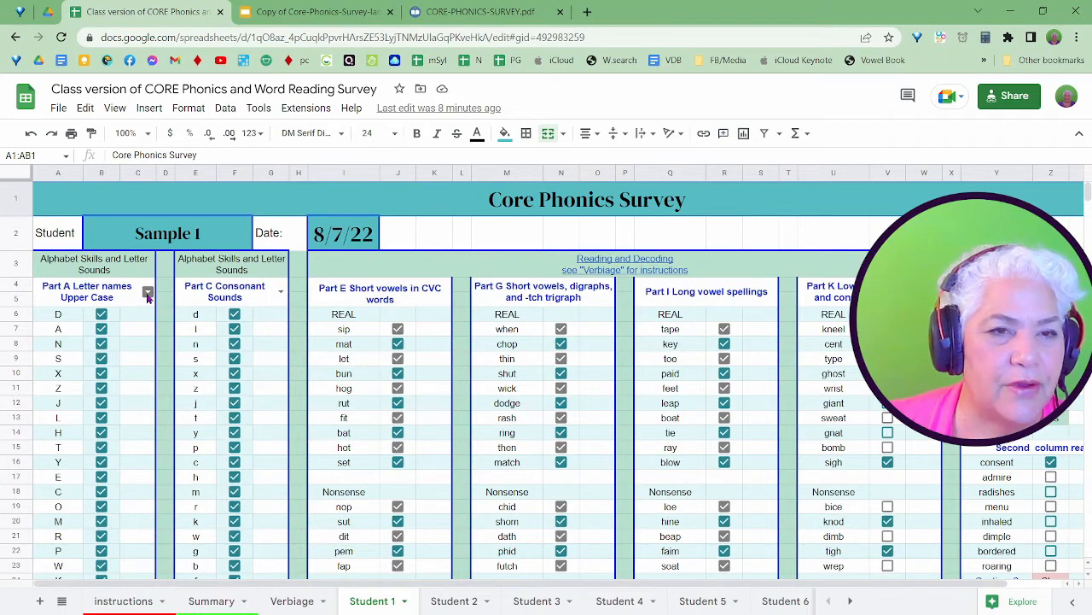
- Display the examiner's script for Part A Letter names Upper Case and preview the Verbiage link in the Reading and Decoding heading
{"action": "left_click", "coordinate": [147, 294]}
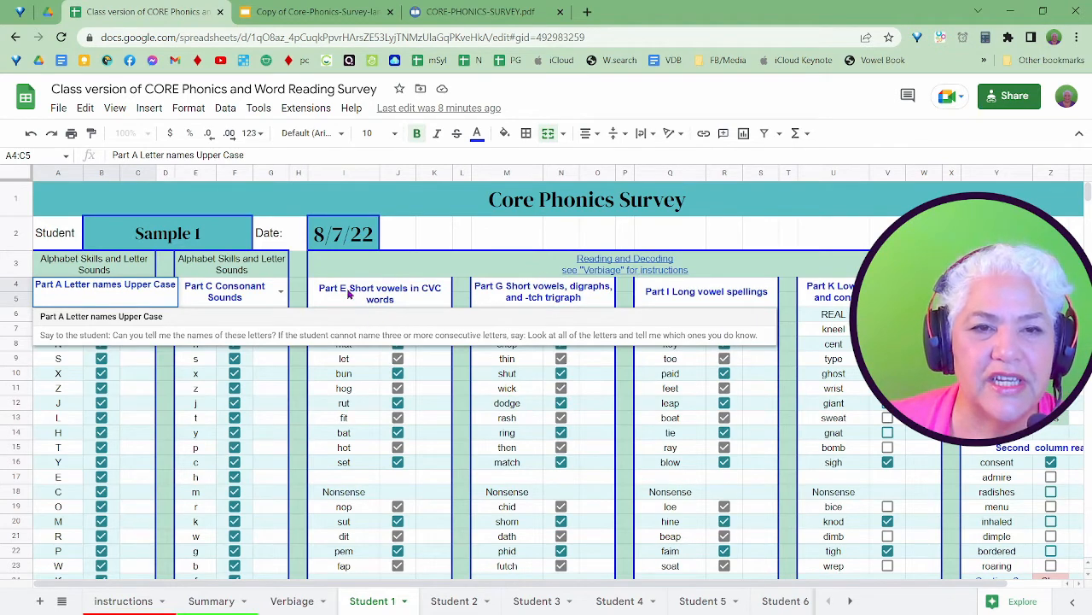
{"action": "mouse_move", "coordinate": [625, 268]}
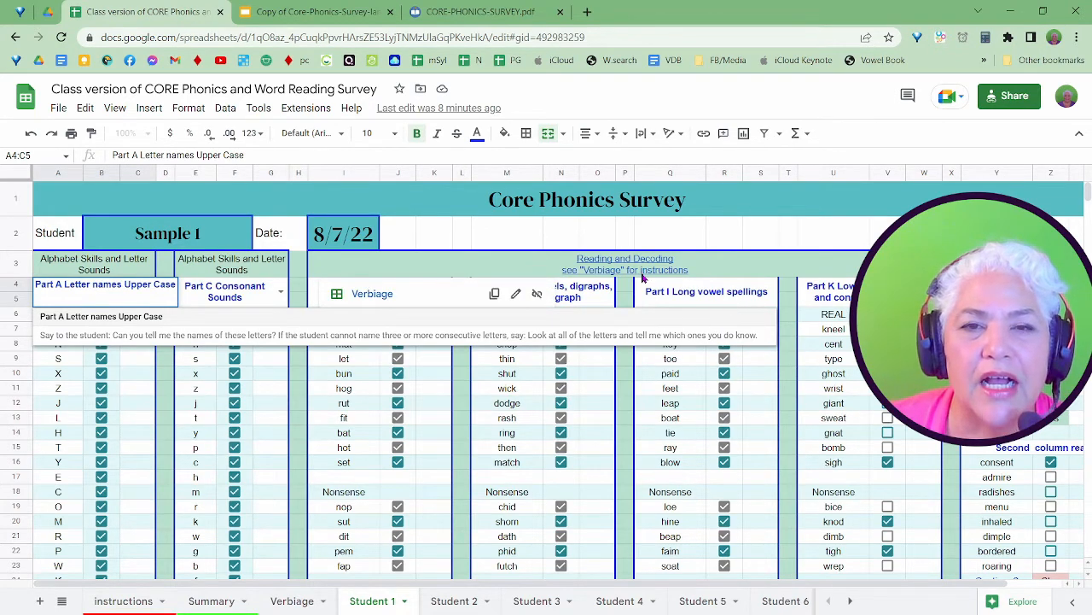
{"action": "left_click", "coordinate": [643, 271]}
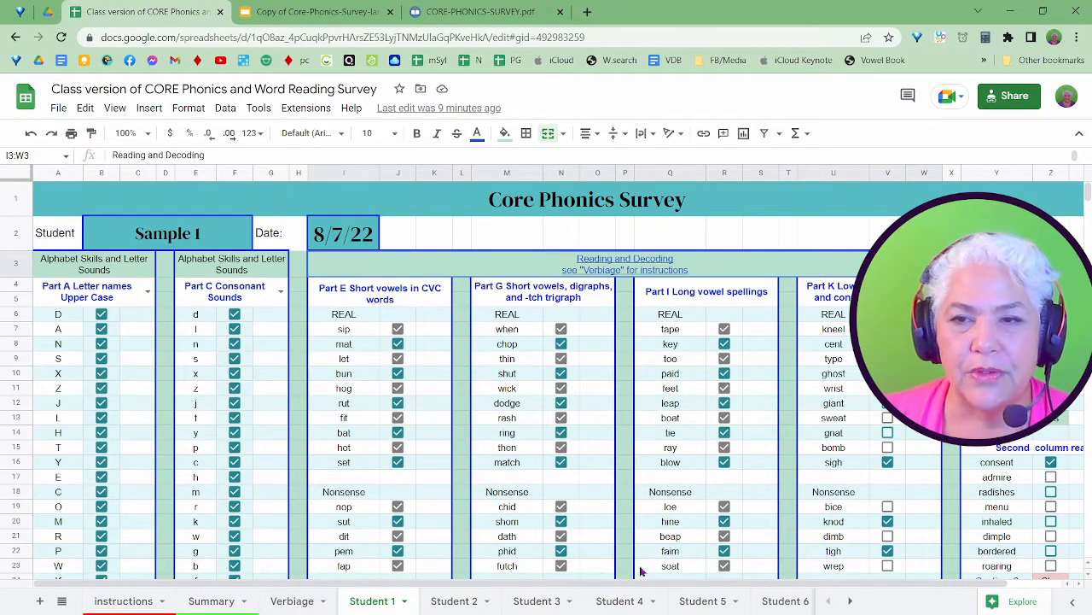
- Examine the remaining Student 1 sections, including Parts F, H and J and the multisyllabic words column with its totals
{"action": "scroll", "coordinate": [696, 531], "scroll_direction": "down", "scroll_amount": 3}
{"action": "scroll", "coordinate": [695, 531], "scroll_direction": "down", "scroll_amount": 5}
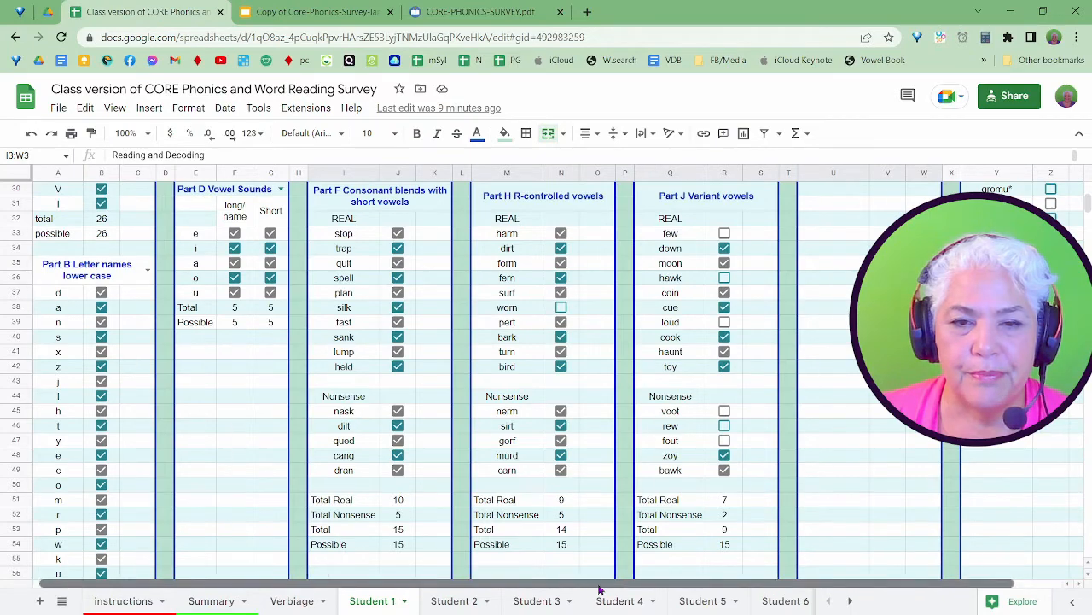
{"action": "scroll", "coordinate": [600, 589], "scroll_direction": "right", "scroll_amount": 2}
{"action": "scroll", "coordinate": [780, 552], "scroll_direction": "up", "scroll_amount": 8}
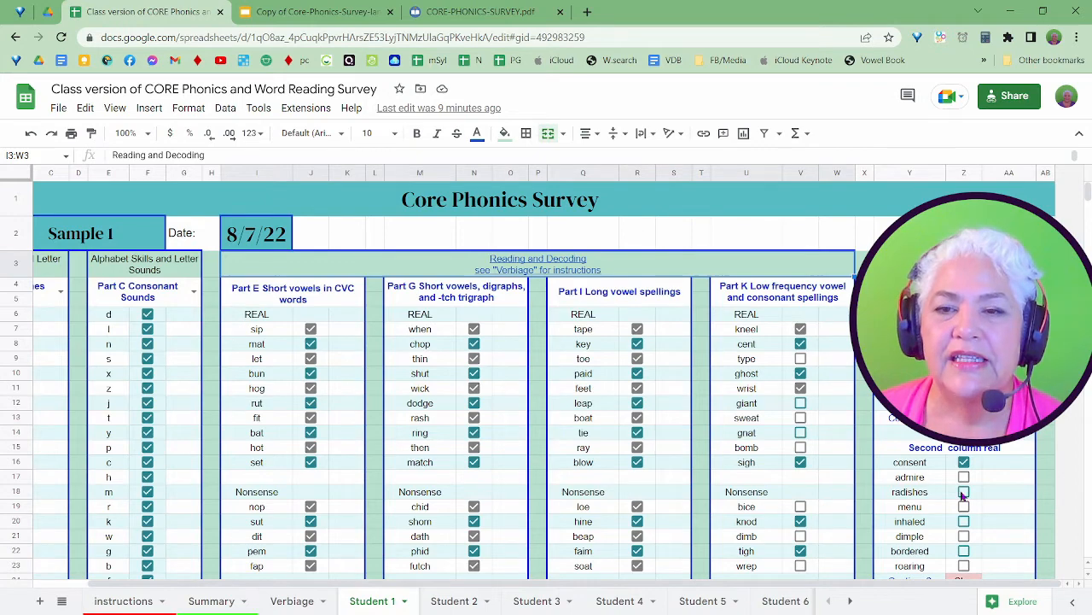
{"action": "scroll", "coordinate": [966, 513], "scroll_direction": "down", "scroll_amount": 2}
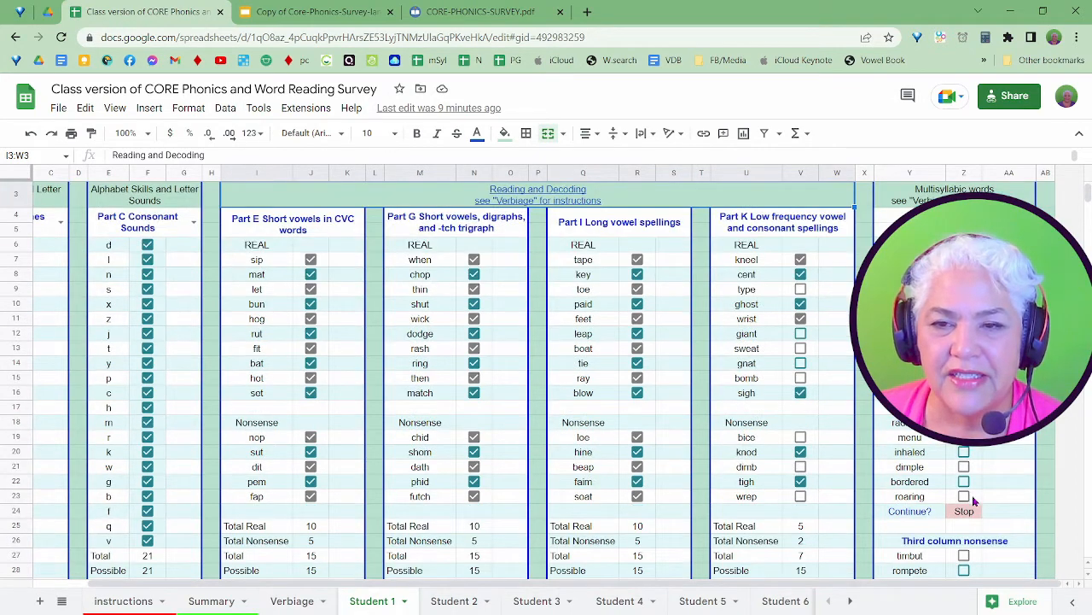
{"action": "scroll", "coordinate": [971, 518], "scroll_direction": "down", "scroll_amount": 8}
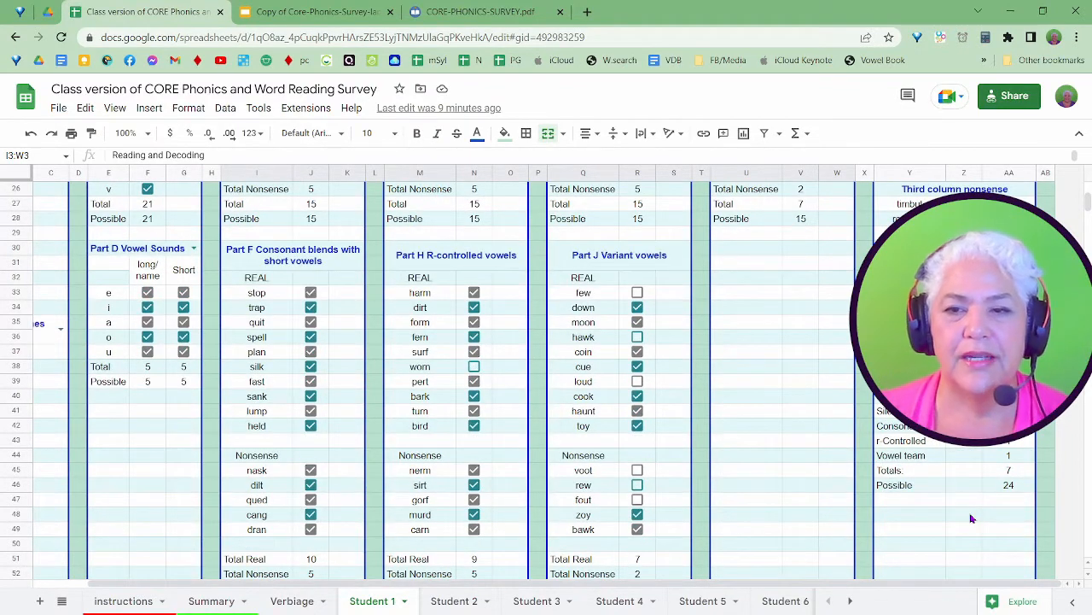
{"action": "scroll", "coordinate": [589, 441], "scroll_direction": "up", "scroll_amount": 7}
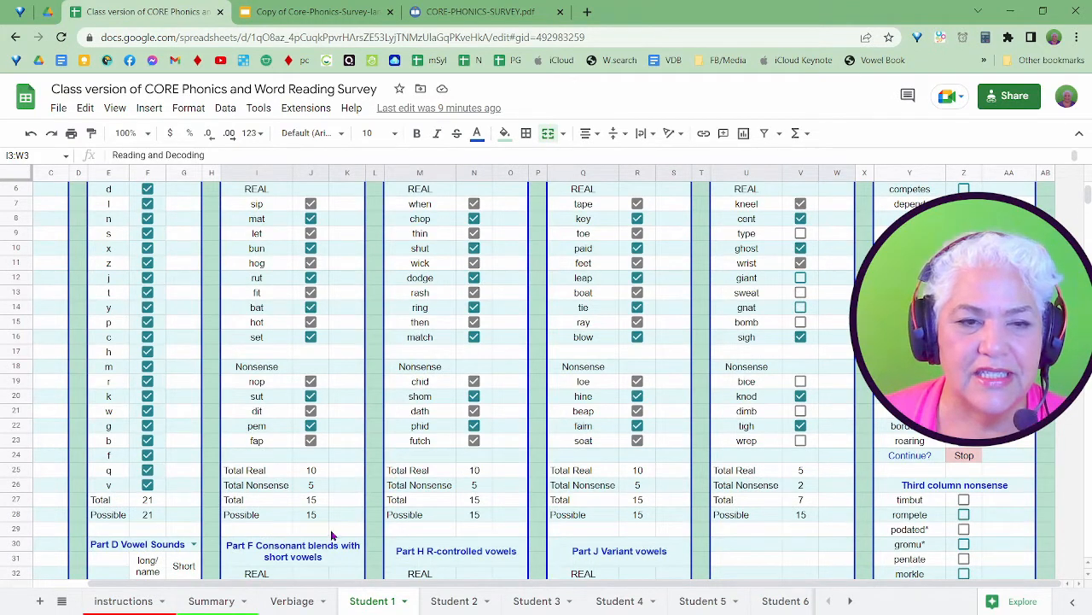
- Review the scores carried over for the two sample students on the Summary sheet
{"action": "left_click", "coordinate": [214, 601]}
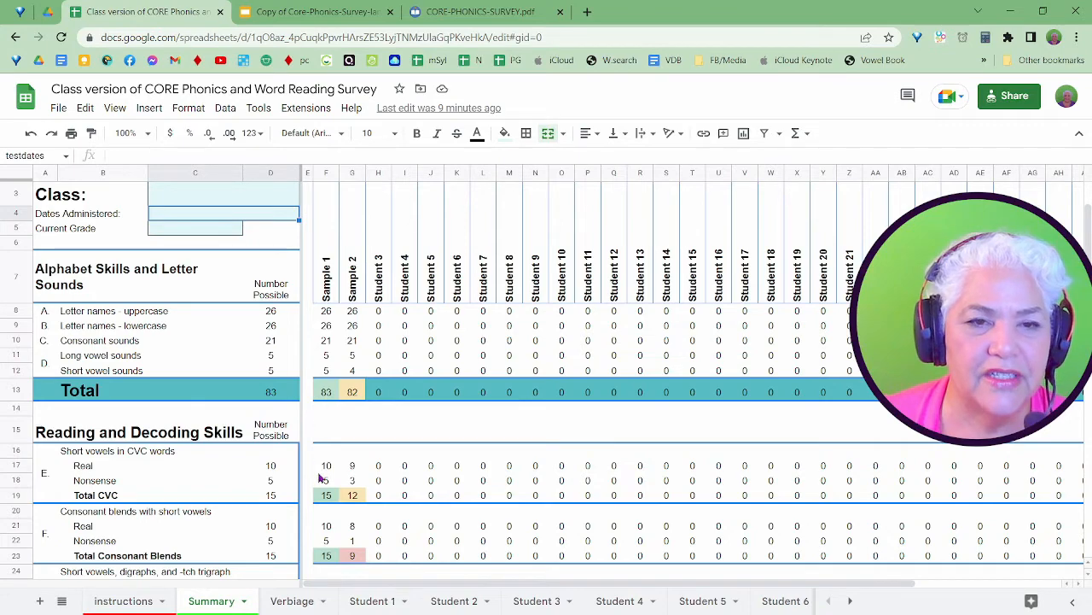
{"action": "scroll", "coordinate": [322, 501], "scroll_direction": "down", "scroll_amount": 5}
{"action": "scroll", "coordinate": [321, 502], "scroll_direction": "up", "scroll_amount": 5}
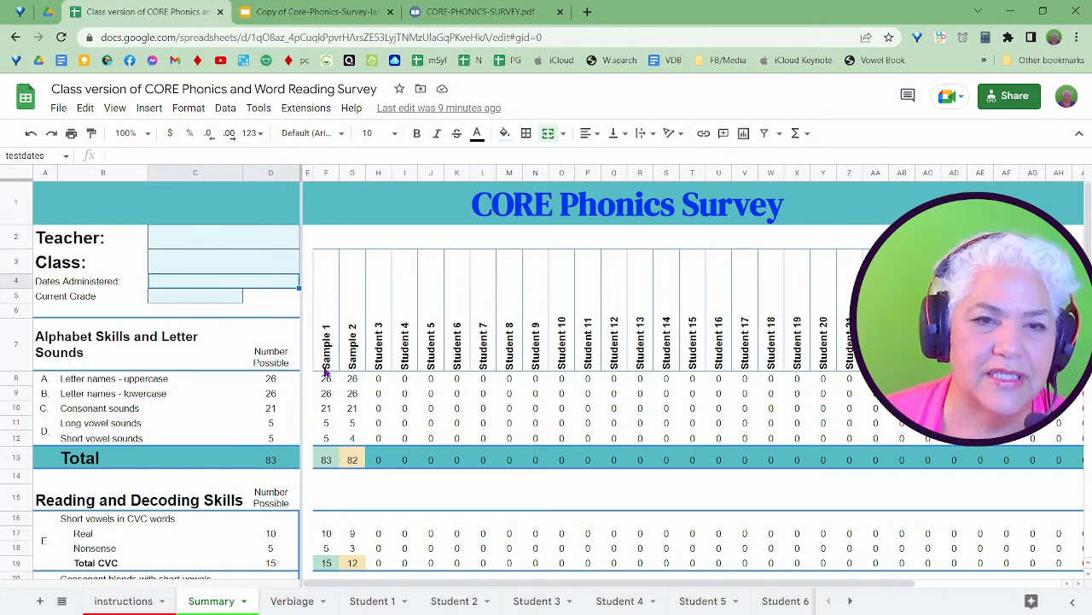
- Replace the sample name in the Student 1 sheet's name cell with the student's full name and check it on the Summary sheet
{"action": "left_click", "coordinate": [372, 601]}
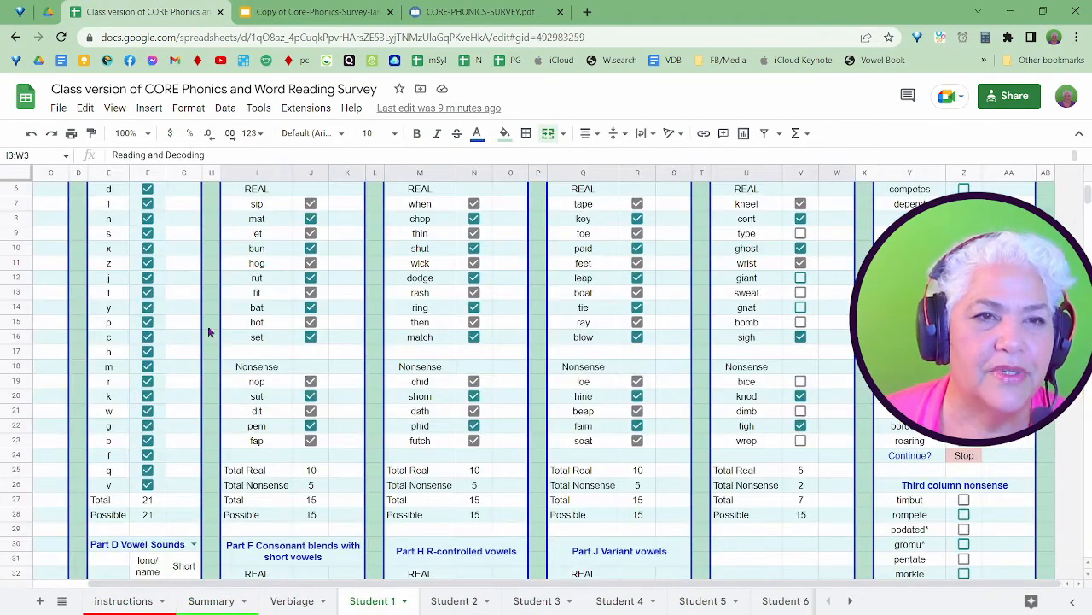
{"action": "scroll", "coordinate": [209, 331], "scroll_direction": "up", "scroll_amount": 3}
{"action": "left_click", "coordinate": [111, 232]}
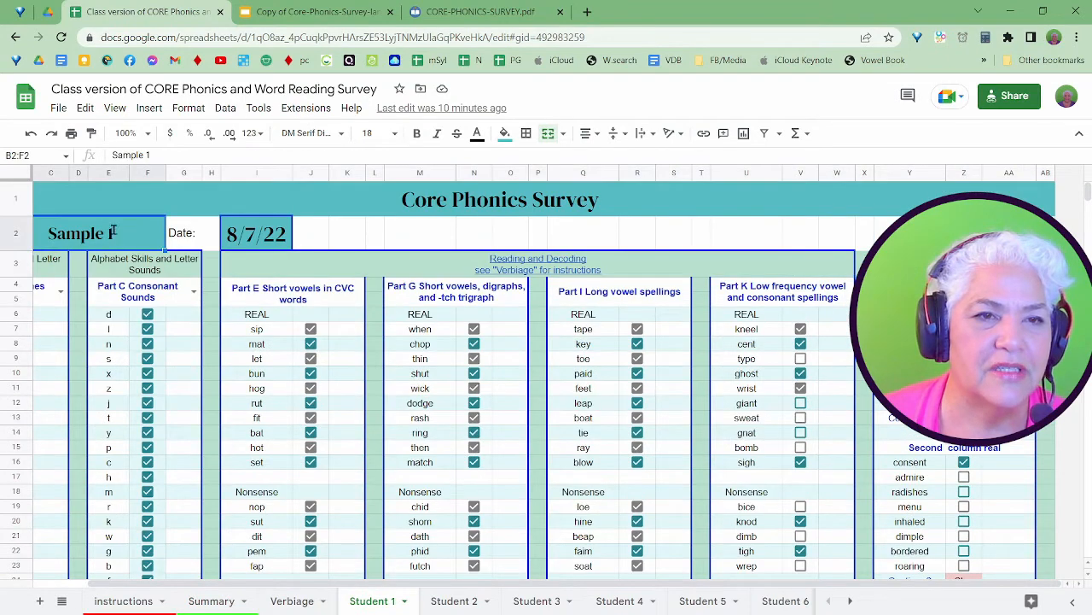
{"action": "double_click", "coordinate": [111, 232]}
{"action": "left_click_drag", "start_coordinate": [161, 228], "coordinate": [71, 228]}
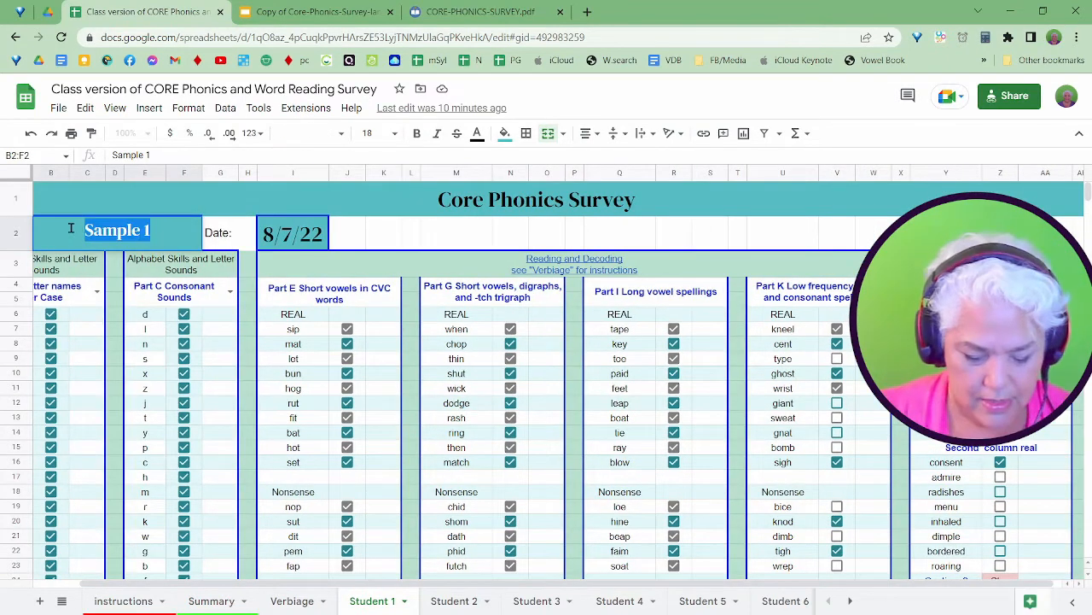
{"action": "type", "text": "John Sm"}
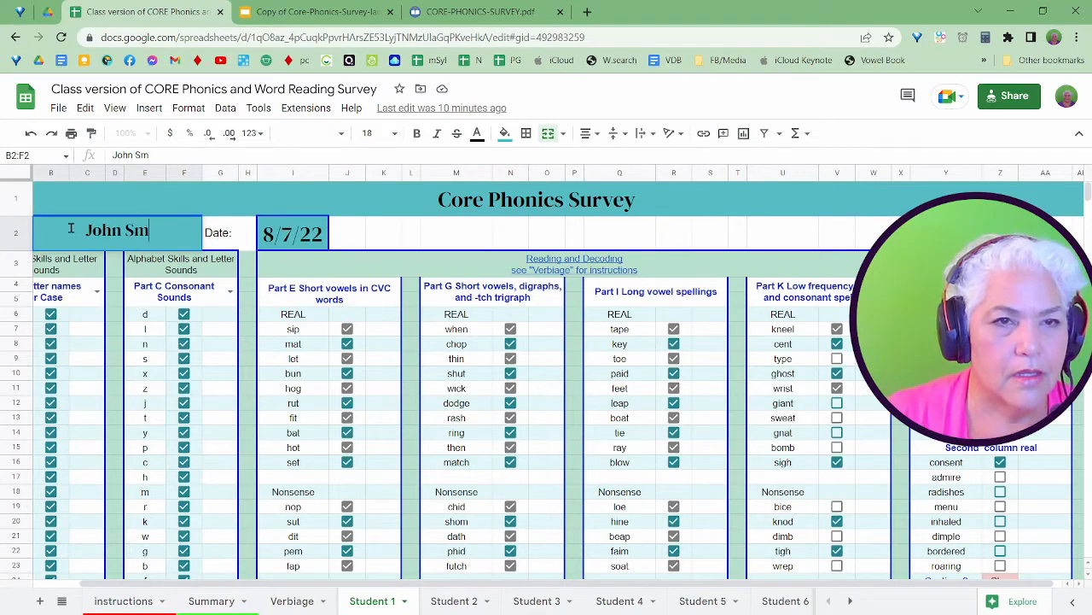
{"action": "type", "text": "ith"}
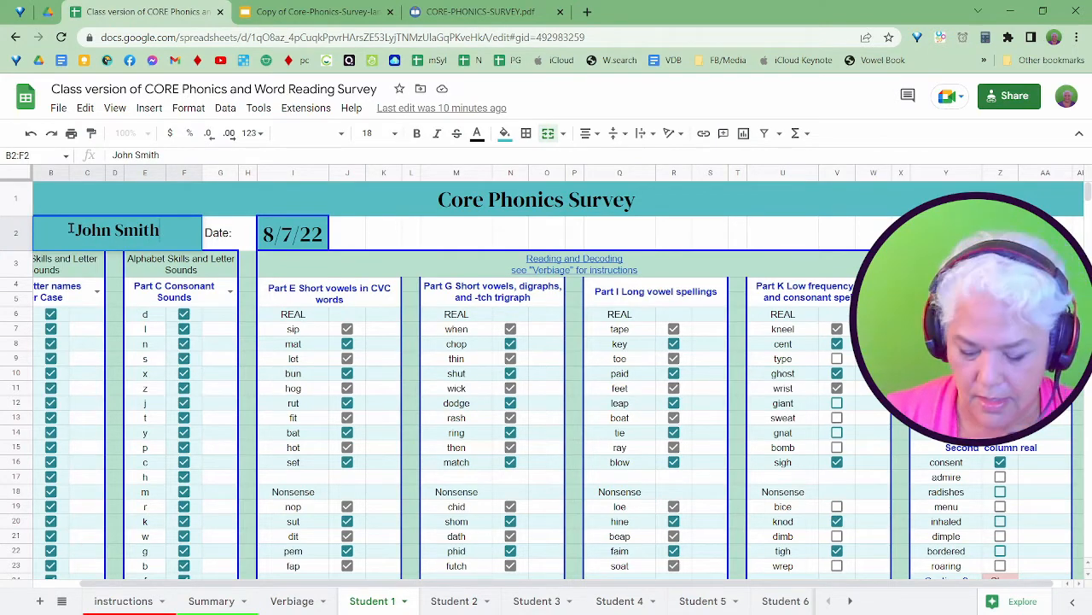
{"action": "key", "text": "Return"}
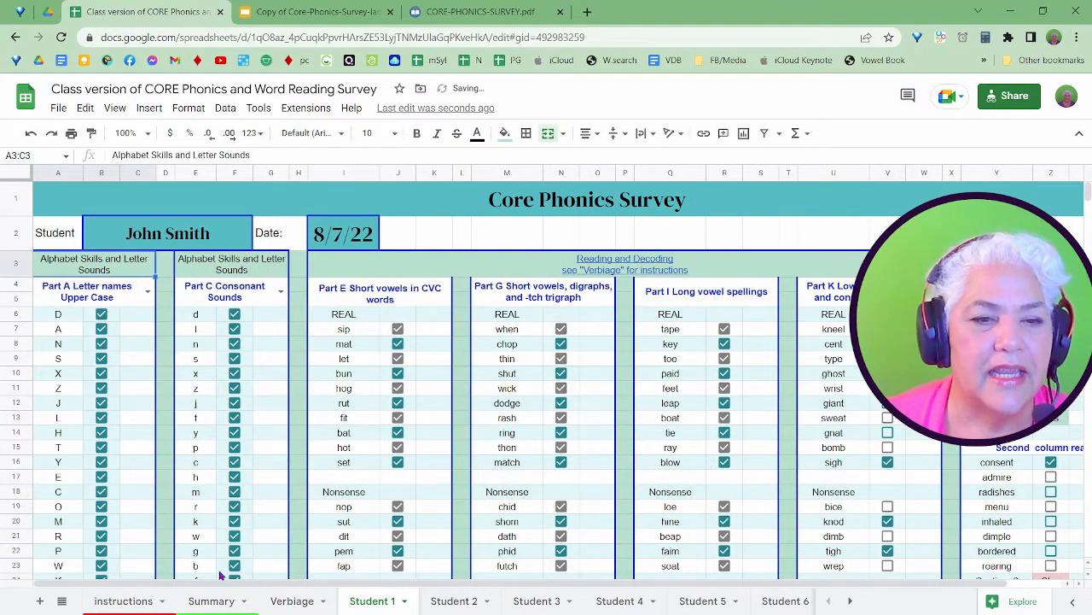
{"action": "left_click", "coordinate": [211, 600]}
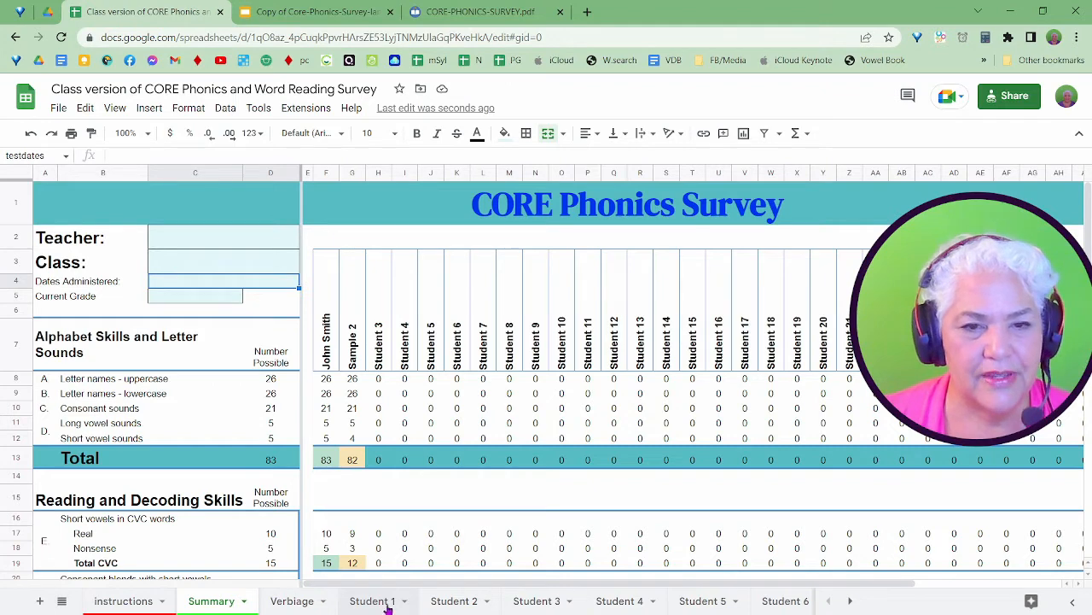
- Rename the Student 1 sheet with the student's first initial and last name
{"action": "left_click", "coordinate": [388, 603]}
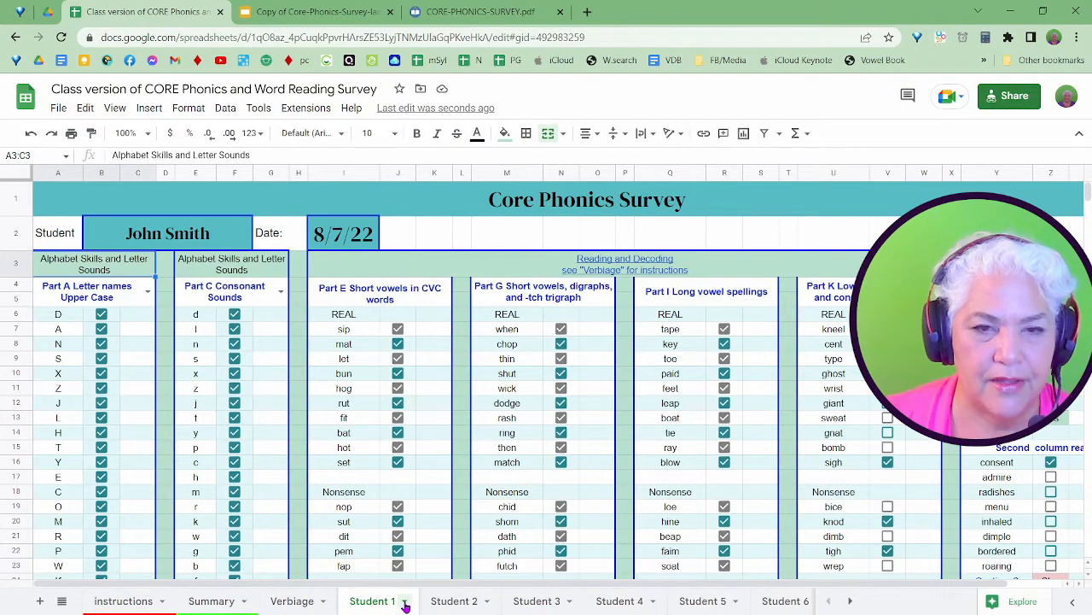
{"action": "left_click", "coordinate": [405, 604]}
{"action": "left_click", "coordinate": [398, 427]}
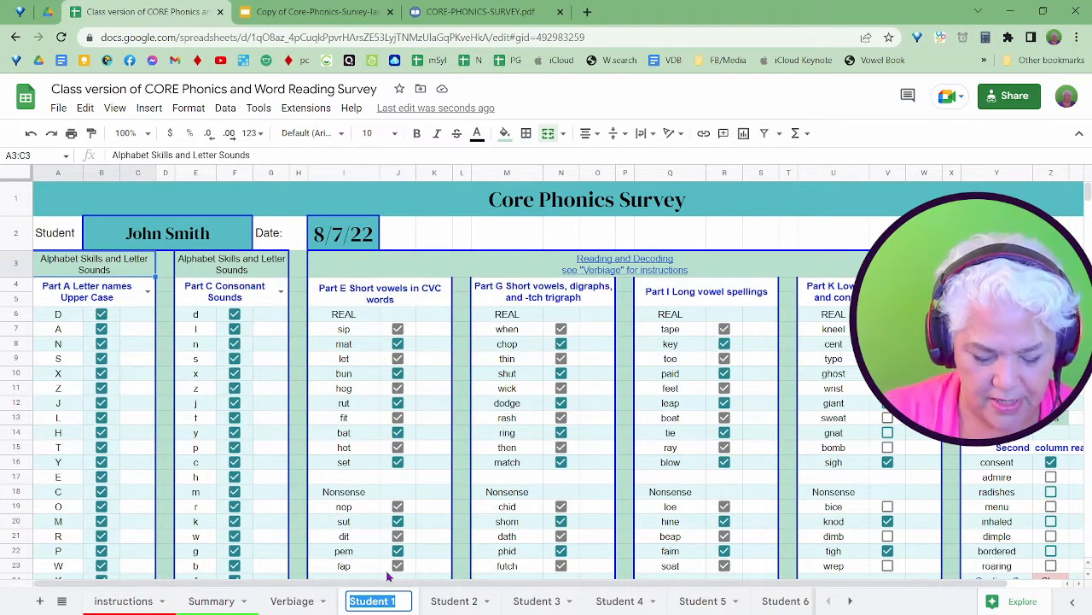
{"action": "type", "text": "J"}
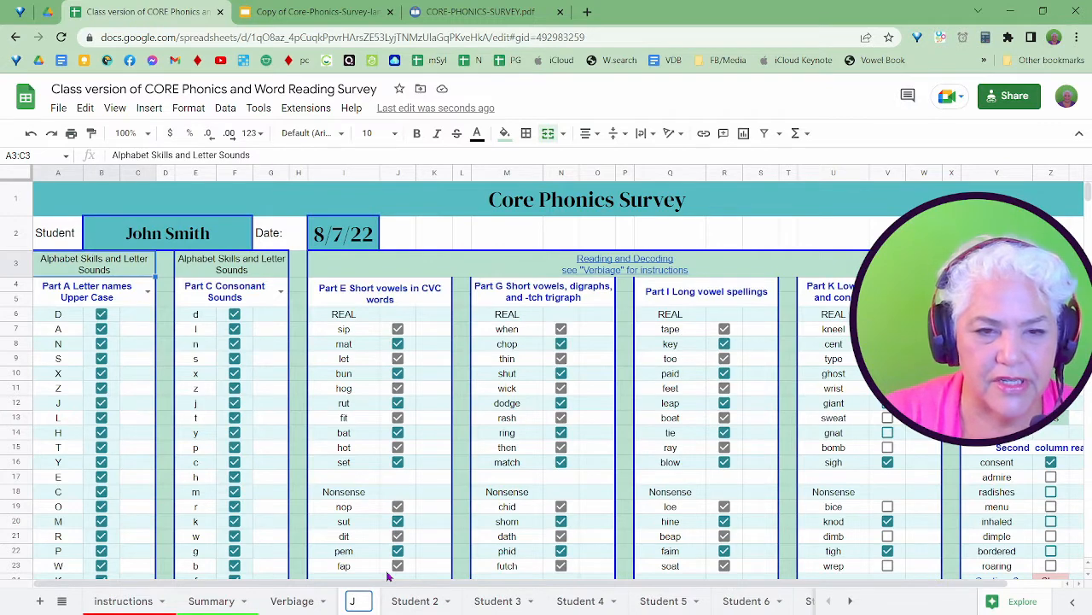
{"action": "type", "text": "Smith"}
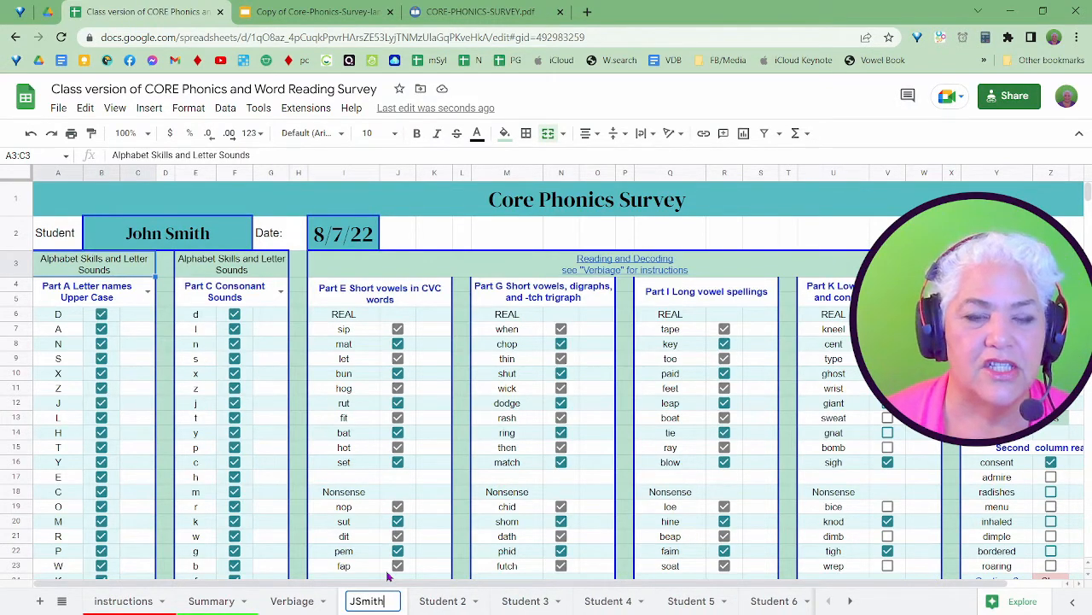
{"action": "left_click", "coordinate": [459, 554]}
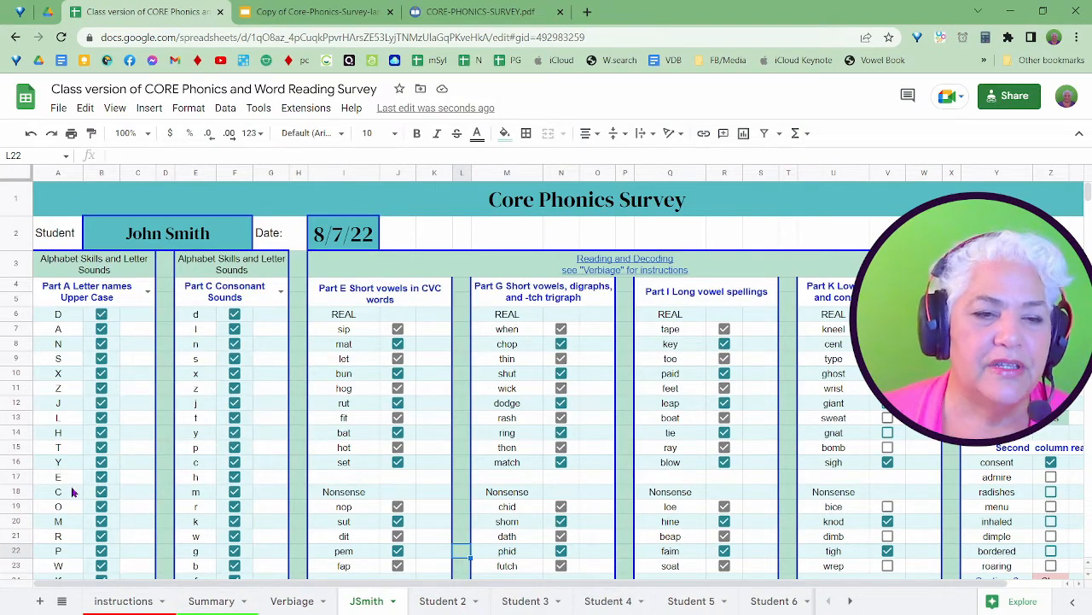
- On the Summary sheet, move the Student 6 column between the first two students' columns and return it to its original place
{"action": "left_click", "coordinate": [223, 604]}
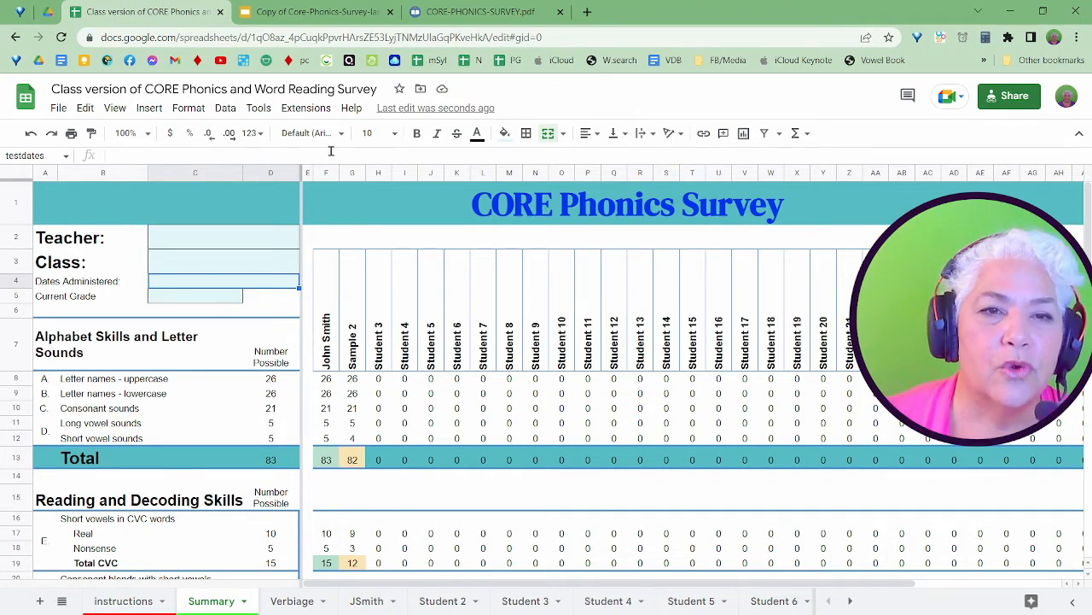
{"action": "left_click", "coordinate": [457, 174]}
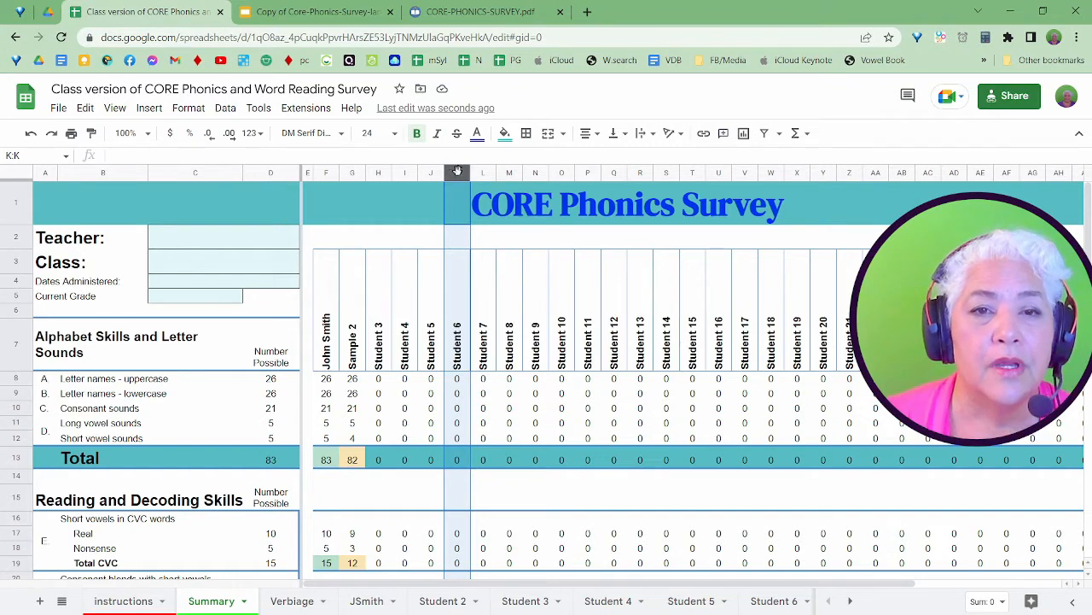
{"action": "left_click_drag", "start_coordinate": [457, 172], "coordinate": [457, 171]}
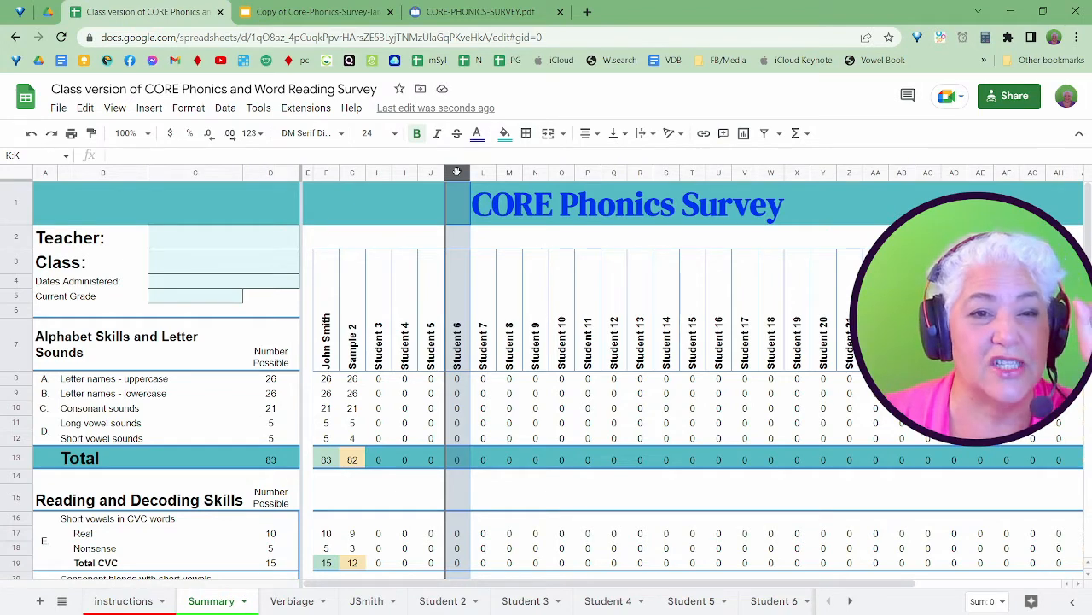
{"action": "left_click_drag", "start_coordinate": [456, 171], "coordinate": [352, 173]}
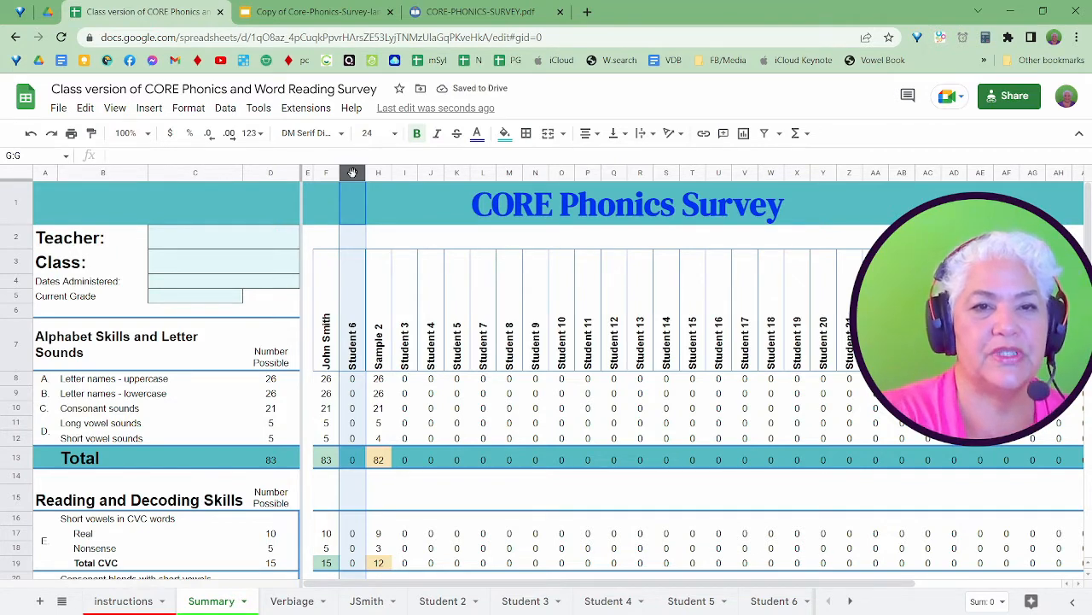
{"action": "left_click_drag", "start_coordinate": [352, 174], "coordinate": [470, 173]}
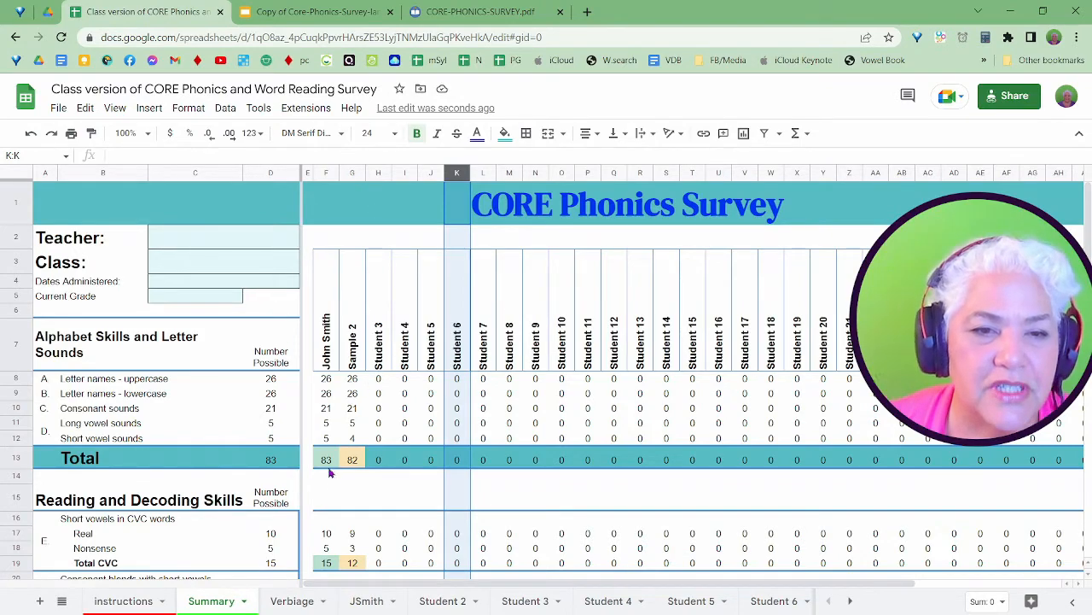
- Examine the two sample students' colour-coded section totals on the Summary sheet, along with the Notes area and the Benchmark, Strategic and Intensive legend
{"action": "scroll", "coordinate": [348, 470], "scroll_direction": "down", "scroll_amount": 10}
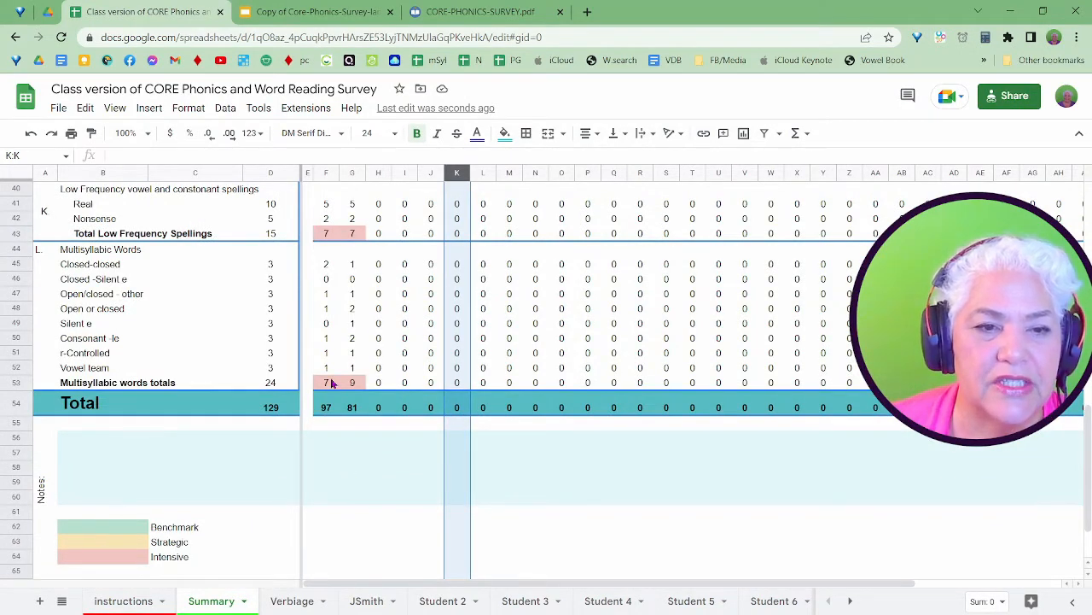
{"action": "scroll", "coordinate": [332, 383], "scroll_direction": "up", "scroll_amount": 10}
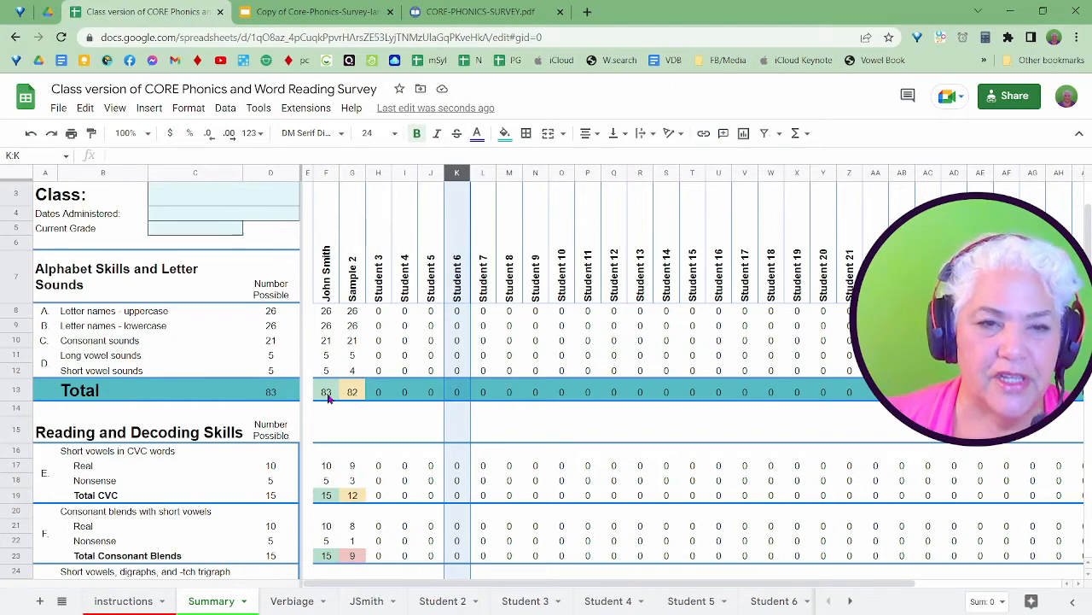
{"action": "scroll", "coordinate": [326, 399], "scroll_direction": "down", "scroll_amount": 10}
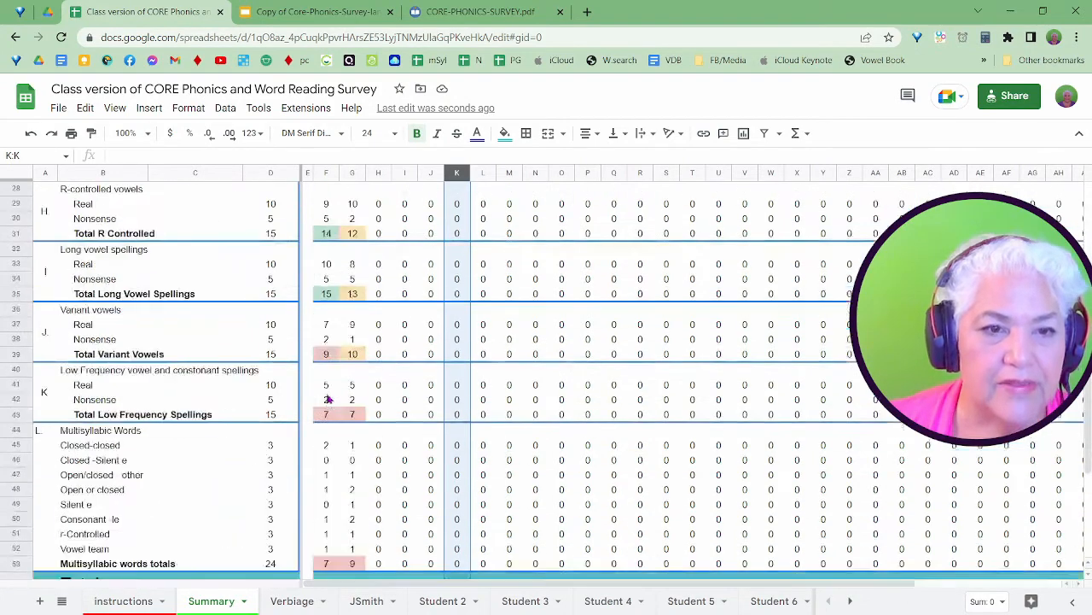
{"action": "scroll", "coordinate": [316, 399], "scroll_direction": "up", "scroll_amount": 5}
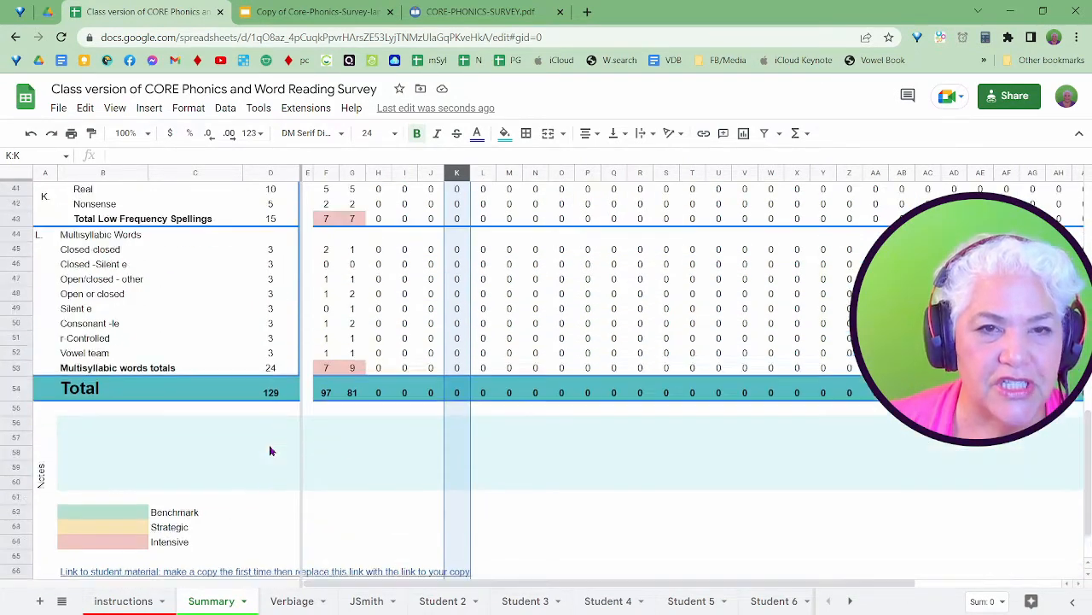
{"action": "scroll", "coordinate": [213, 439], "scroll_direction": "down", "scroll_amount": 5}
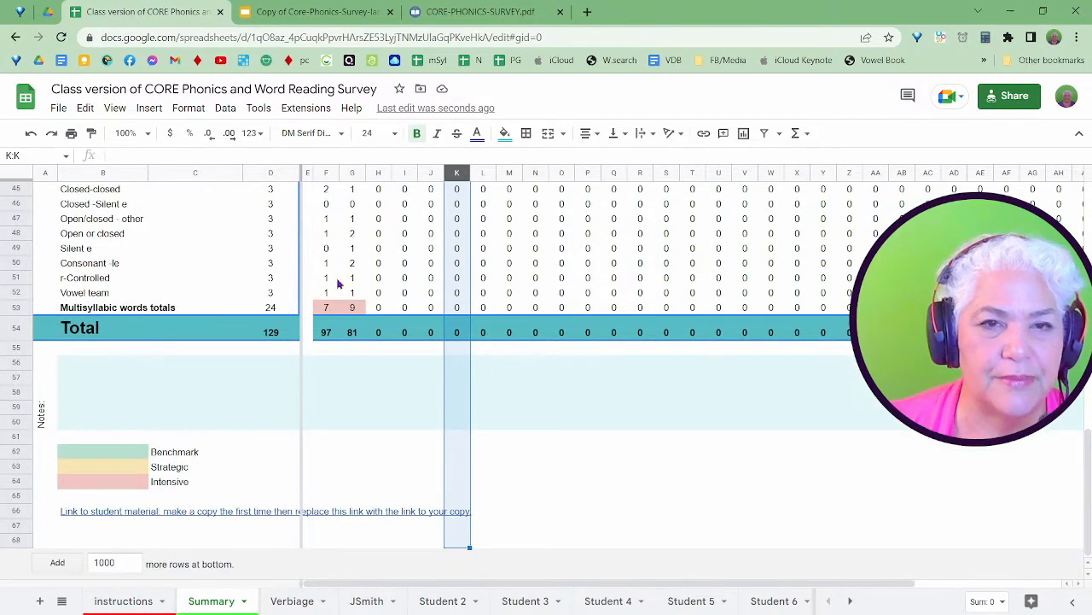
{"action": "scroll", "coordinate": [347, 315], "scroll_direction": "up", "scroll_amount": 10}
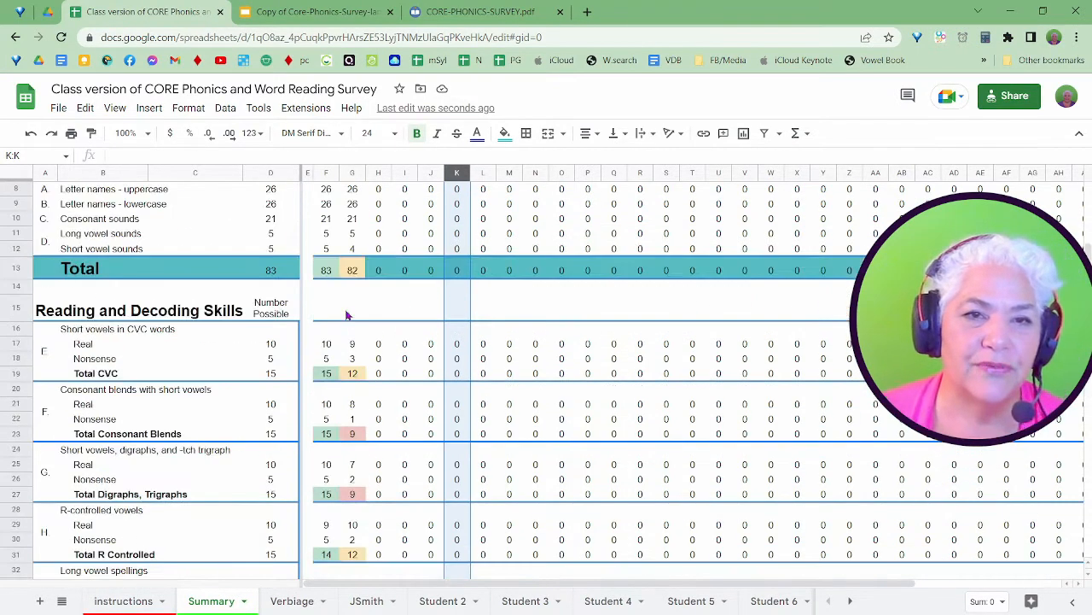
{"action": "scroll", "coordinate": [347, 315], "scroll_direction": "up", "scroll_amount": 2}
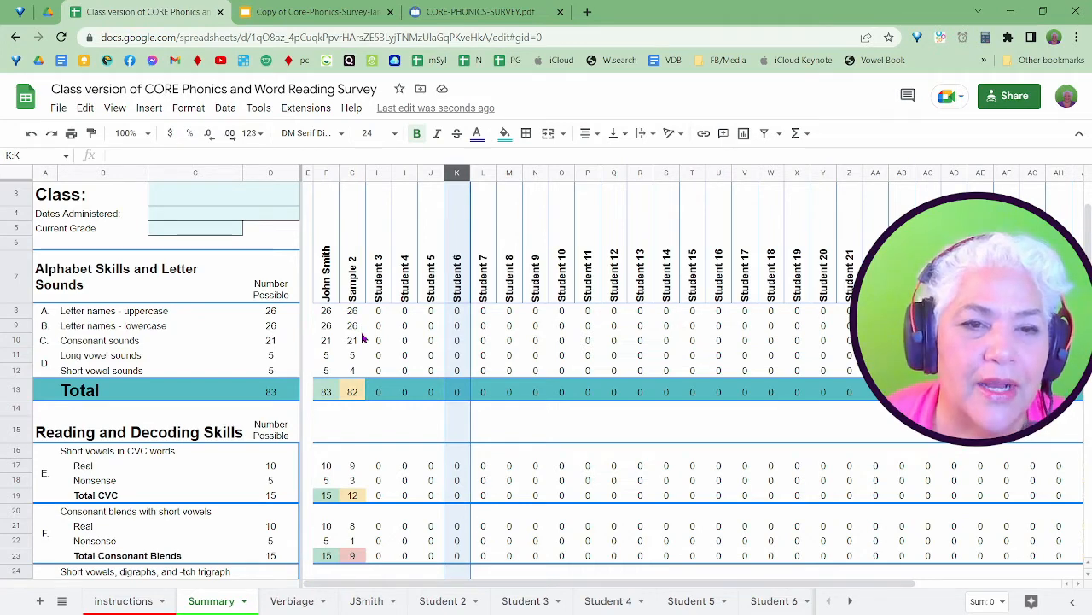
- On the renamed student sheet, clear the checkbox for "turn" in Part H R-controlled vowels and tick it again
{"action": "left_click", "coordinate": [366, 605]}
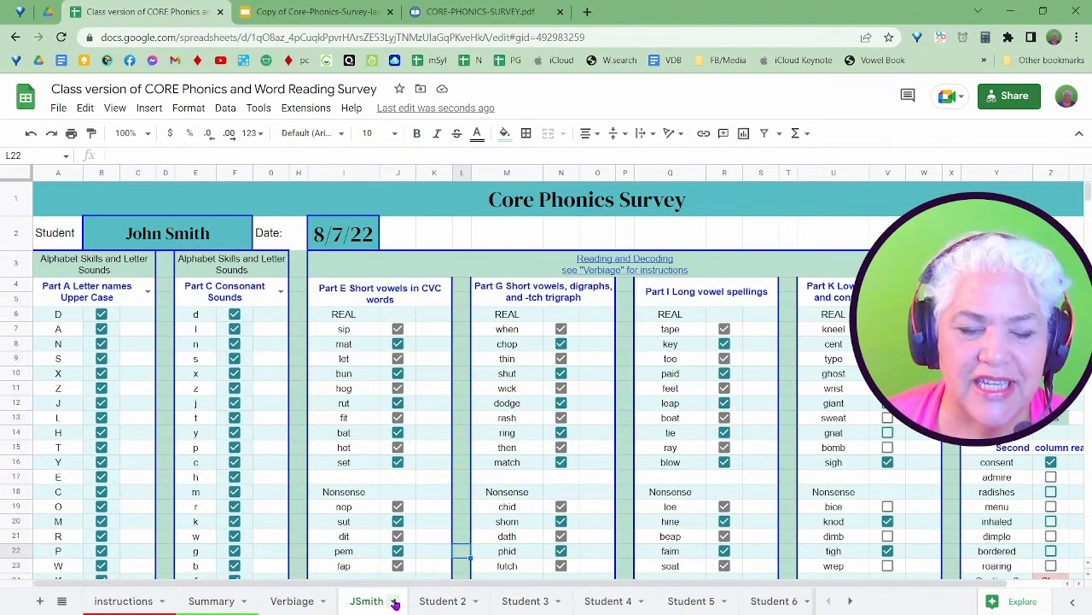
{"action": "scroll", "coordinate": [237, 379], "scroll_direction": "down", "scroll_amount": 7}
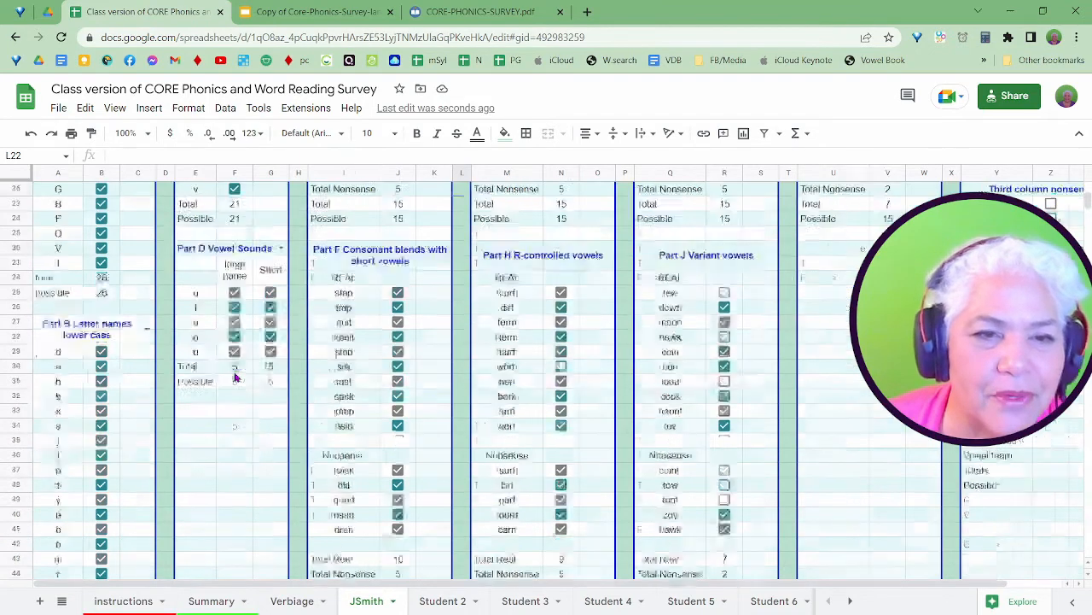
{"action": "scroll", "coordinate": [224, 359], "scroll_direction": "up", "scroll_amount": 2}
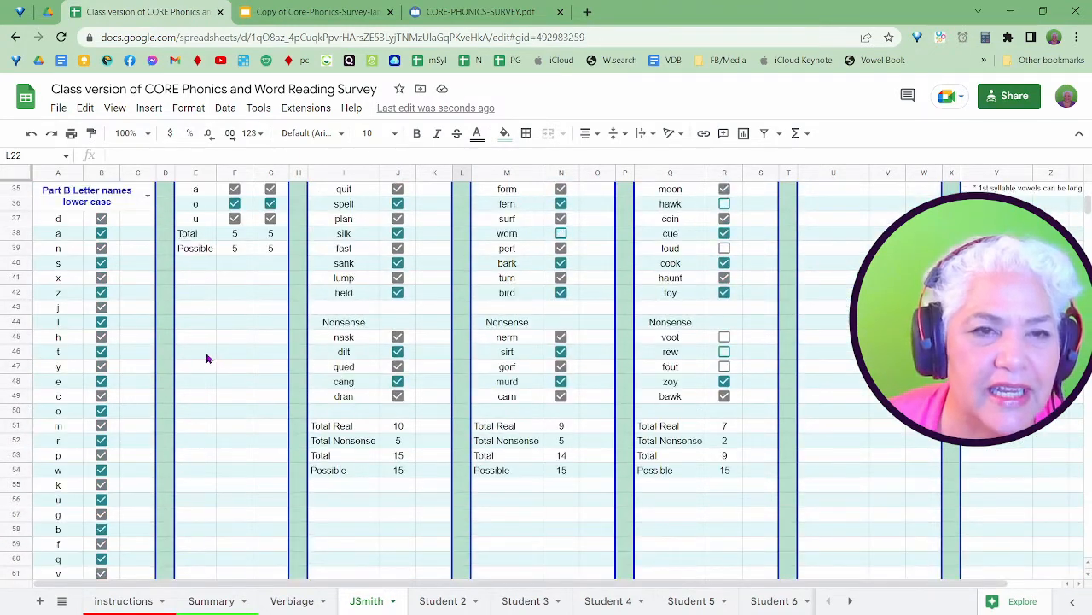
{"action": "scroll", "coordinate": [537, 408], "scroll_direction": "up", "scroll_amount": 1}
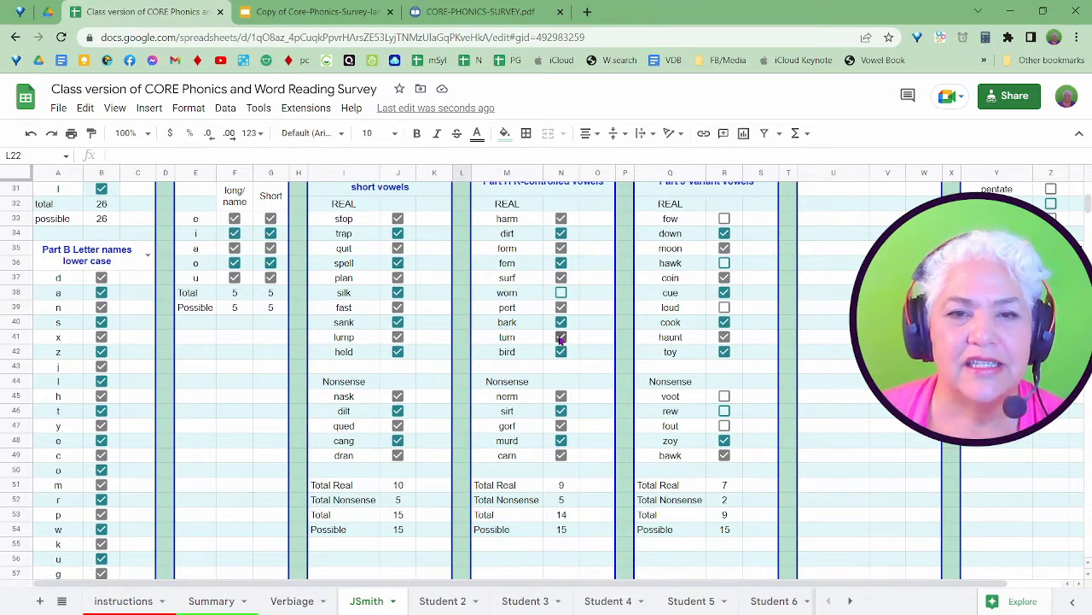
{"action": "left_click", "coordinate": [561, 337]}
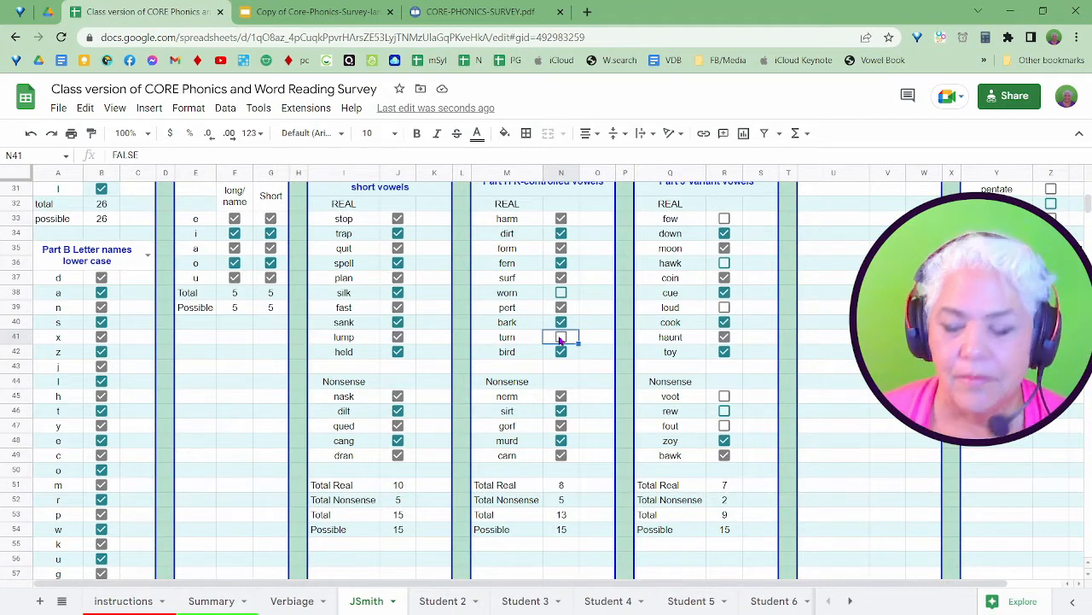
{"action": "left_click", "coordinate": [559, 338]}
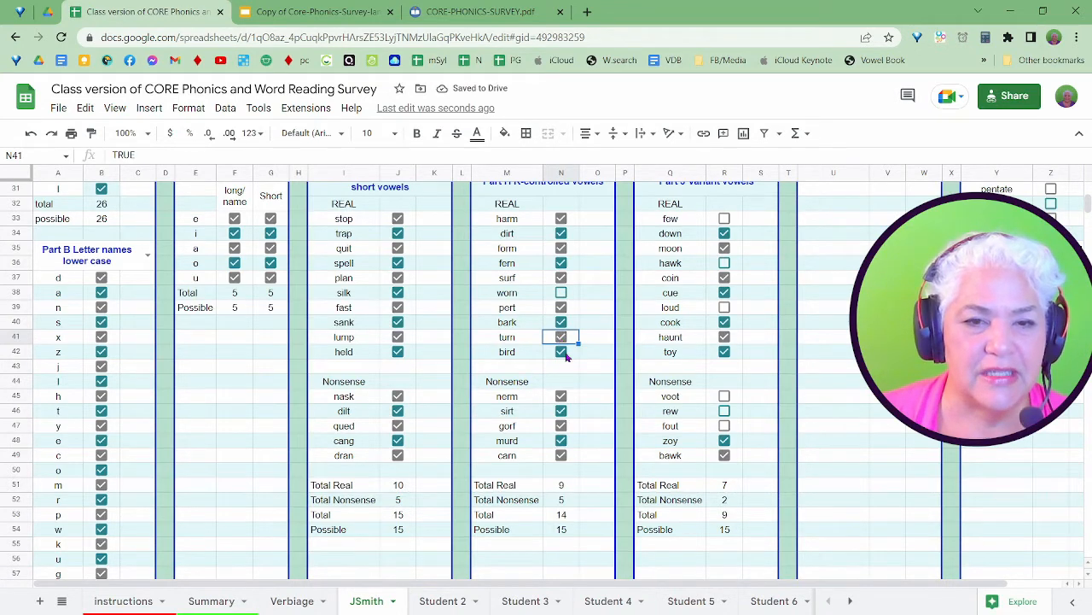
- Protect the renamed student sheet with the description "done" and set it to show a warning when editing this range
{"action": "scroll", "coordinate": [566, 355], "scroll_direction": "down", "scroll_amount": 5}
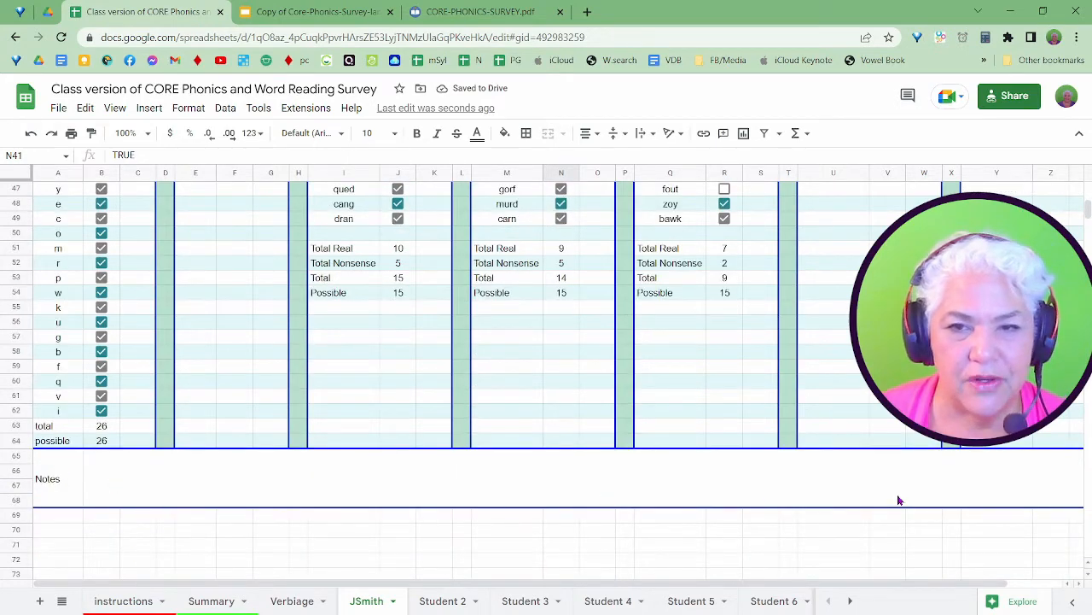
{"action": "scroll", "coordinate": [683, 488], "scroll_direction": "up", "scroll_amount": 15}
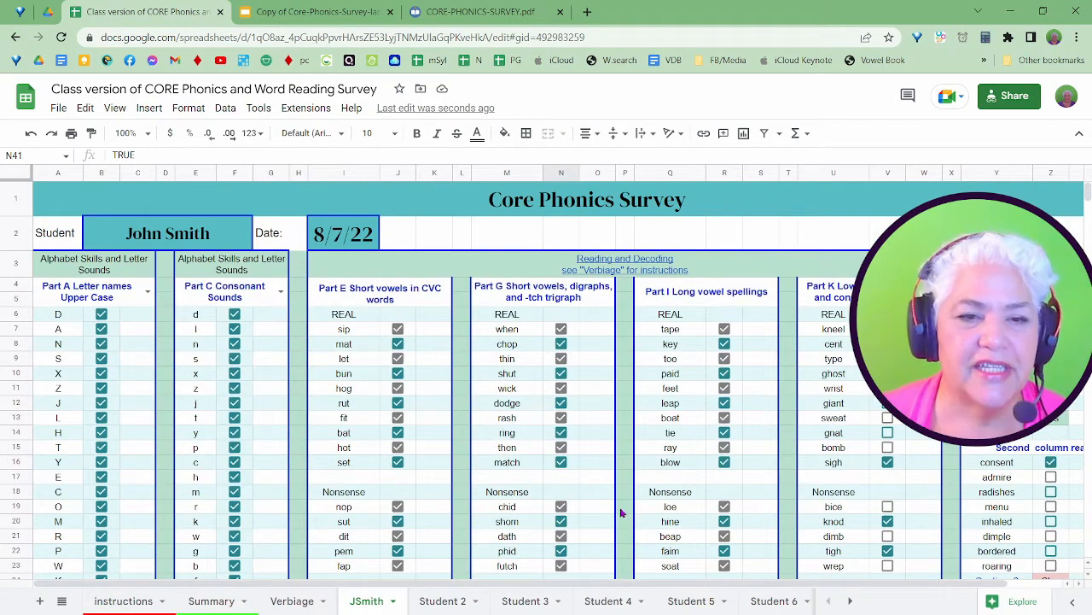
{"action": "left_click", "coordinate": [394, 602]}
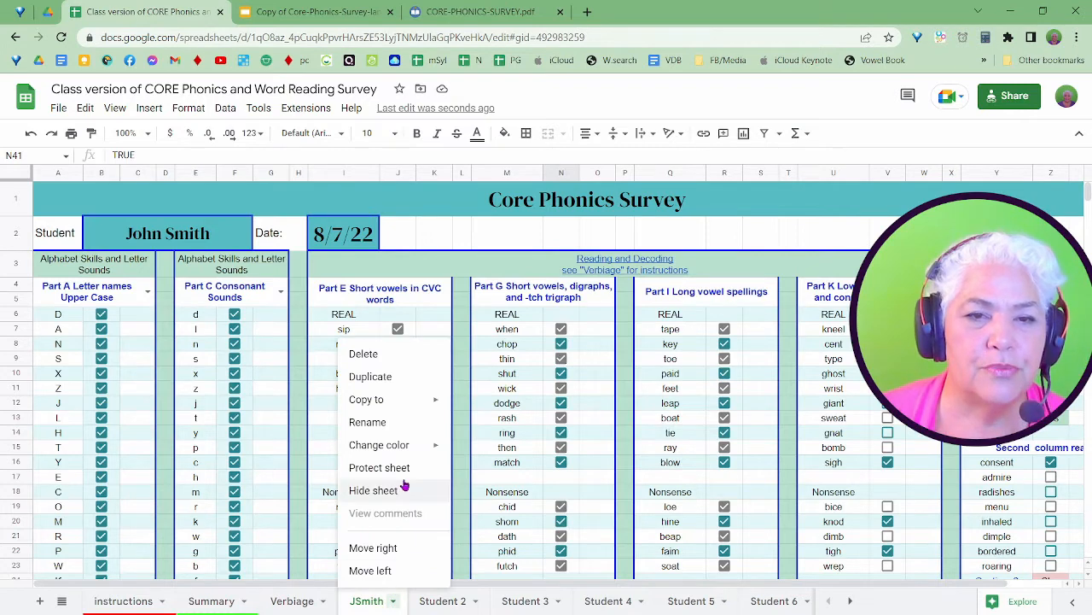
{"action": "left_click", "coordinate": [379, 467]}
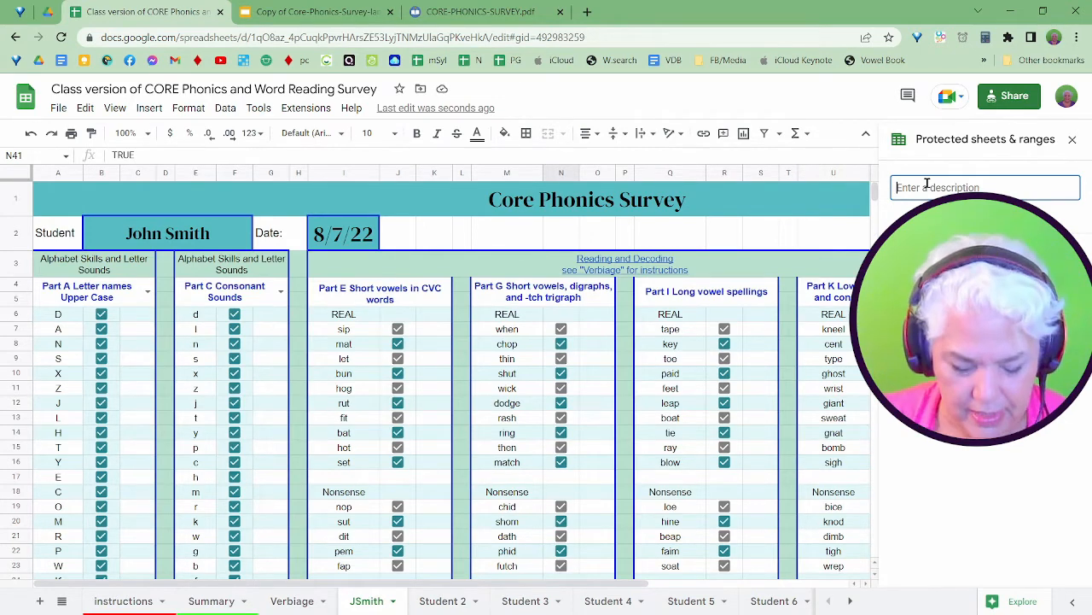
{"action": "type", "text": "done"}
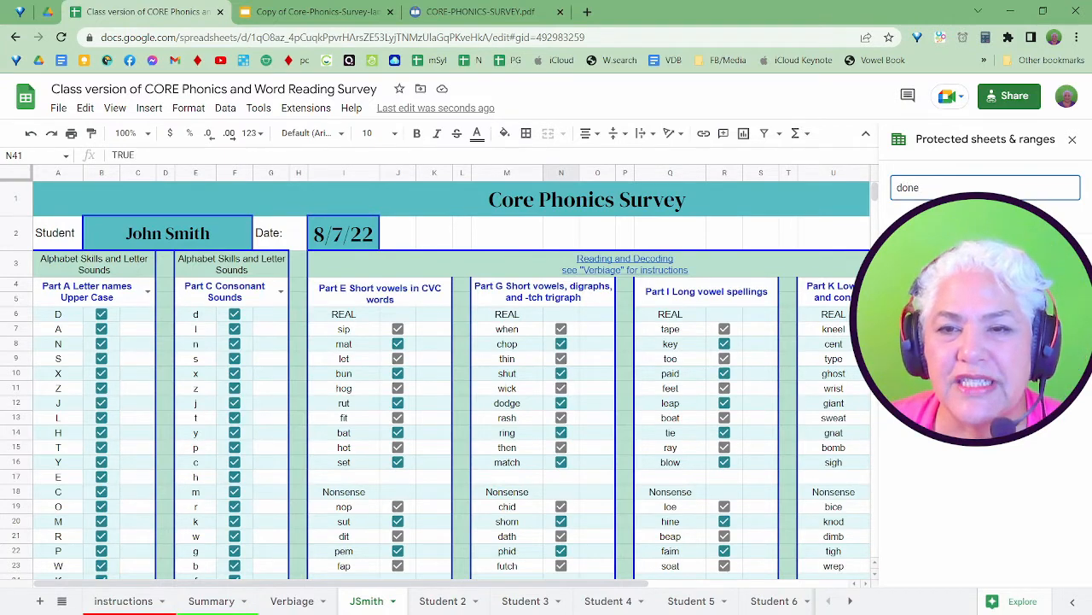
{"action": "left_click", "coordinate": [1029, 312]}
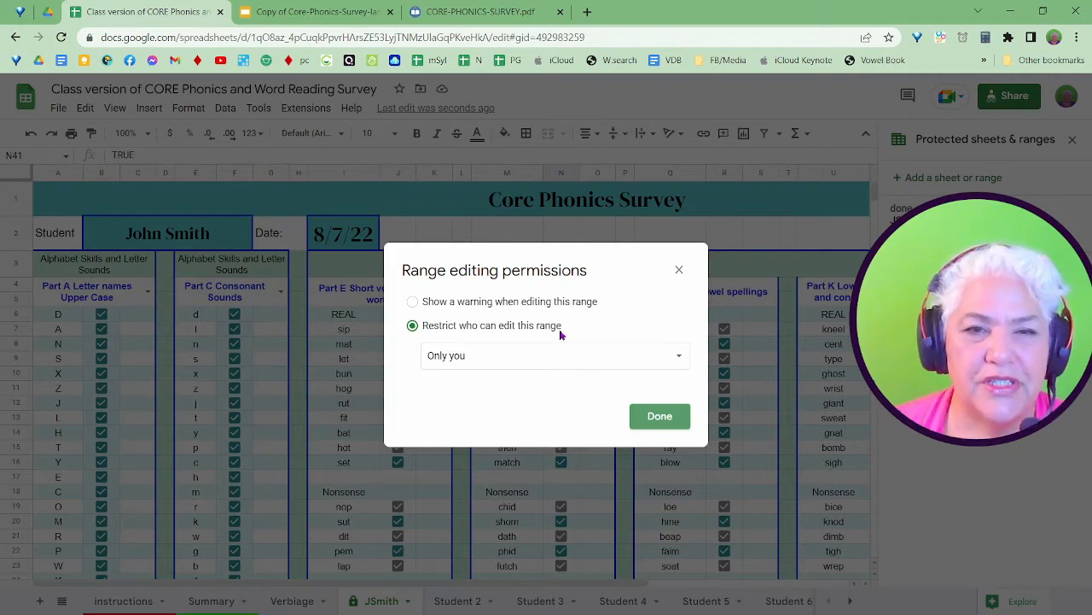
{"action": "left_click", "coordinate": [413, 303]}
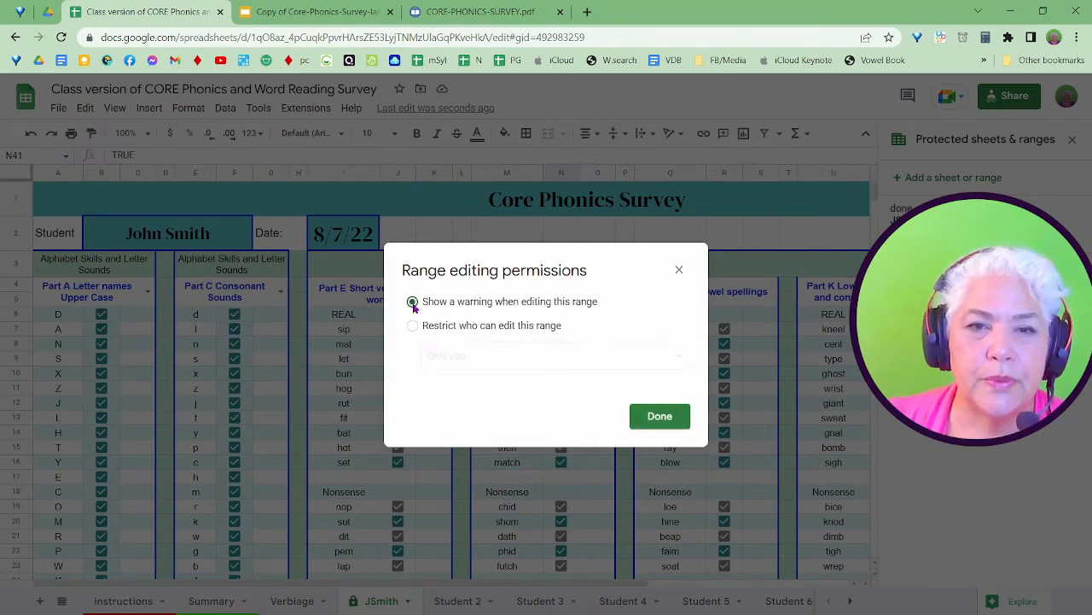
{"action": "left_click", "coordinate": [659, 416]}
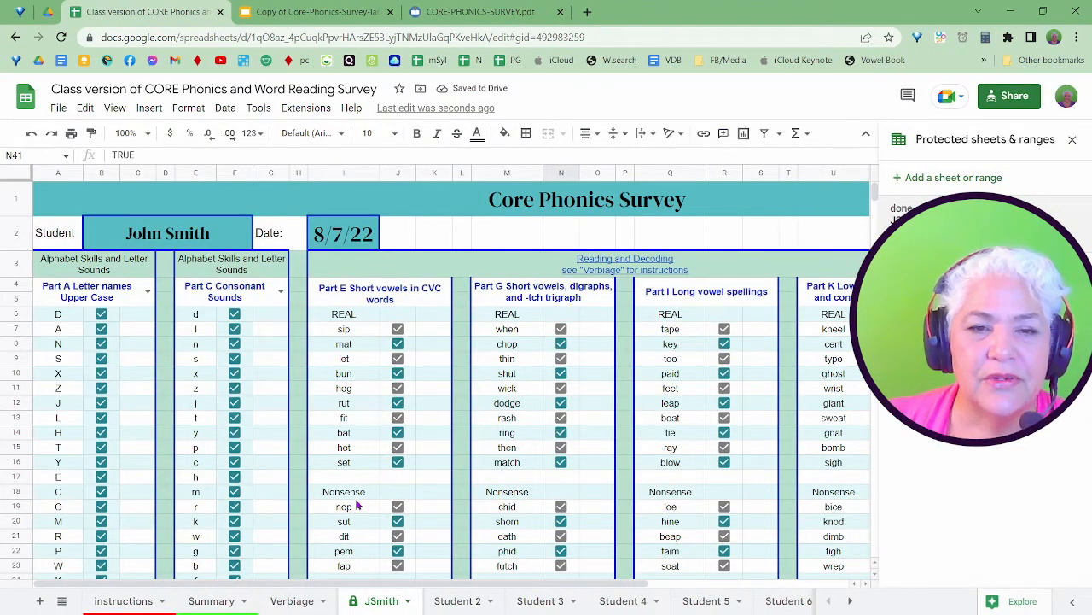
- Try to clear the checkbox for "phid" in Part G on the protected student sheet and cancel the edit
{"action": "scroll", "coordinate": [538, 416], "scroll_direction": "down", "scroll_amount": 3}
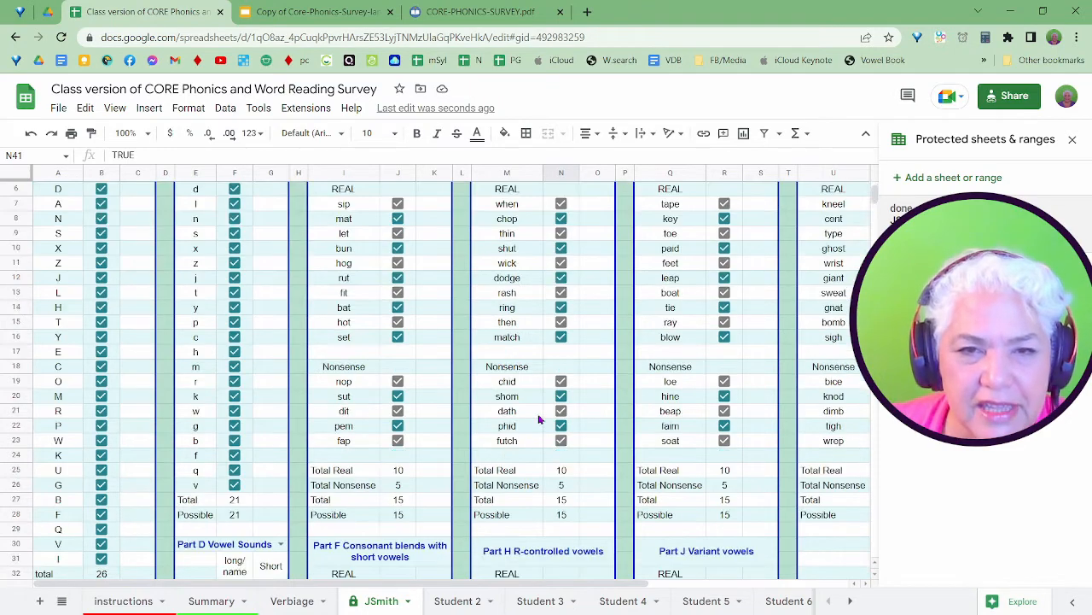
{"action": "left_click", "coordinate": [562, 426]}
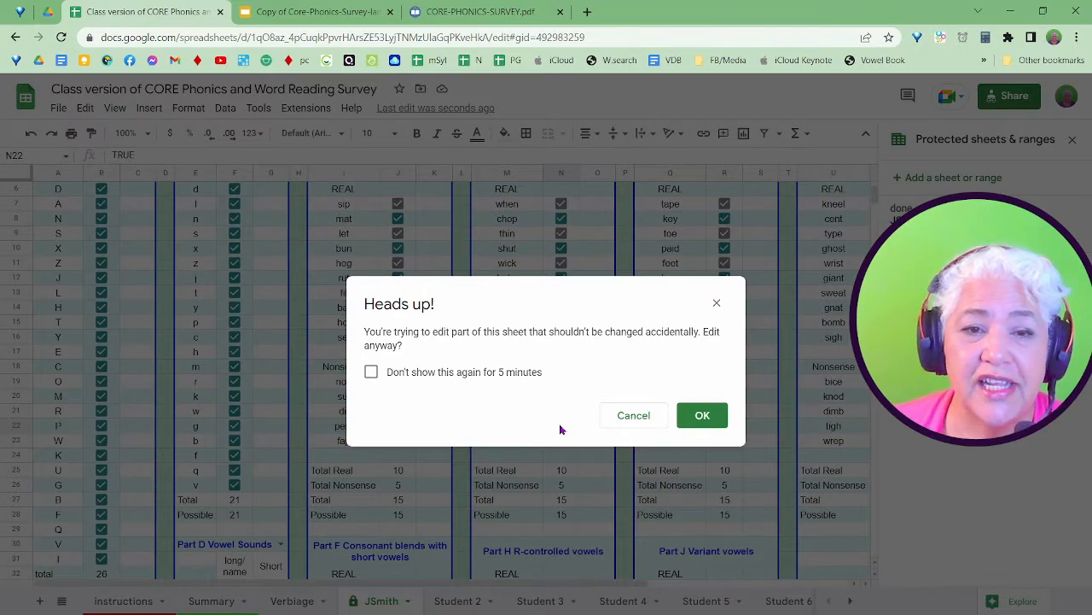
{"action": "left_click", "coordinate": [634, 416]}
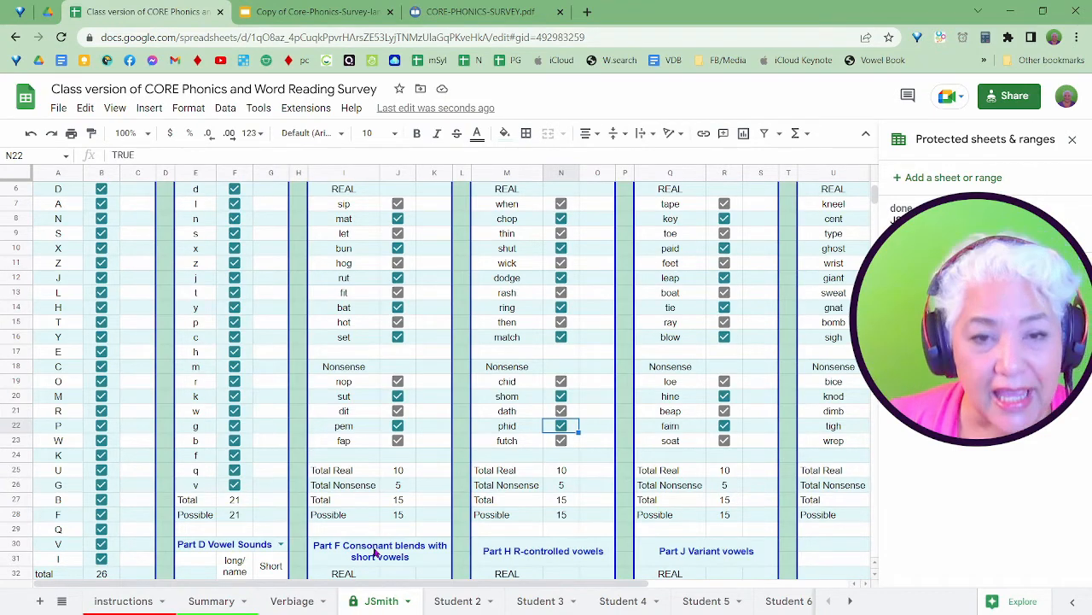
- Enter "Really slowed down at digraphs" in the Notes area of the protected student sheet and allow the edit despite the protection
{"action": "scroll", "coordinate": [378, 552], "scroll_direction": "down", "scroll_amount": 12}
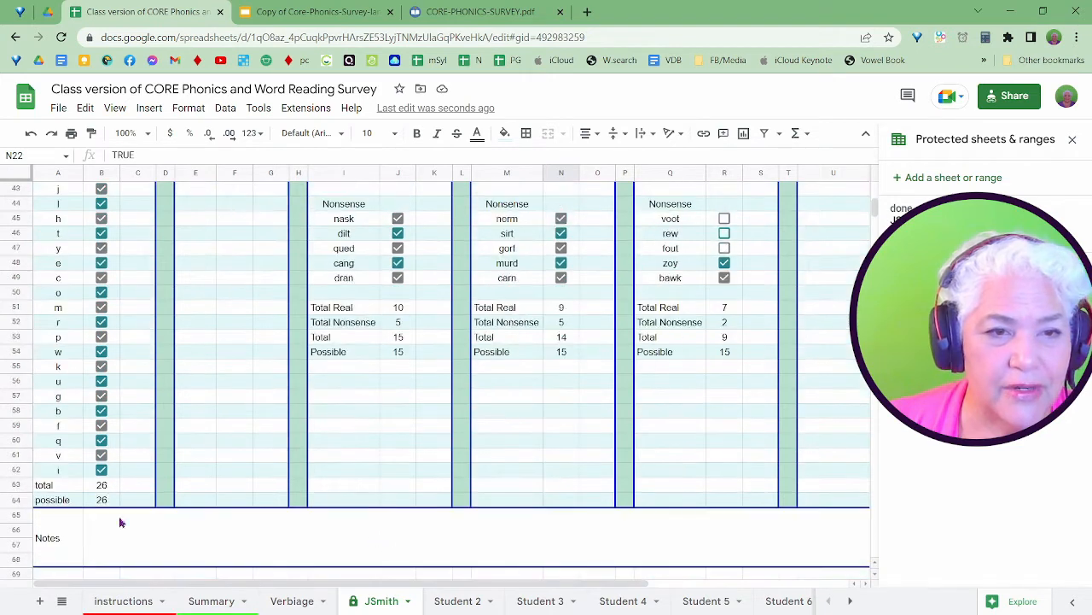
{"action": "left_click", "coordinate": [105, 530]}
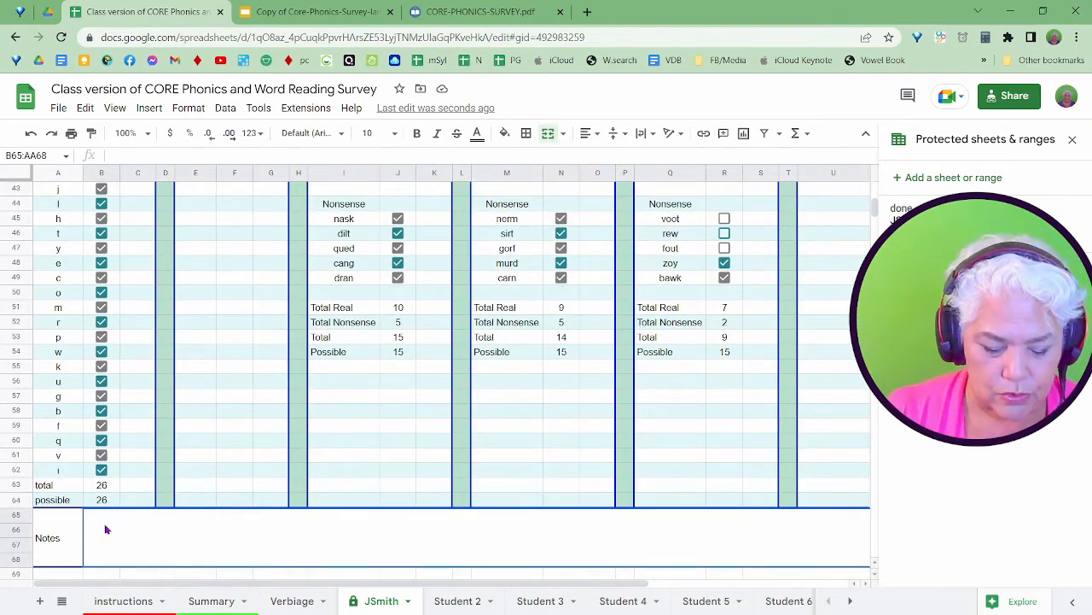
{"action": "type", "text": "Really slo"}
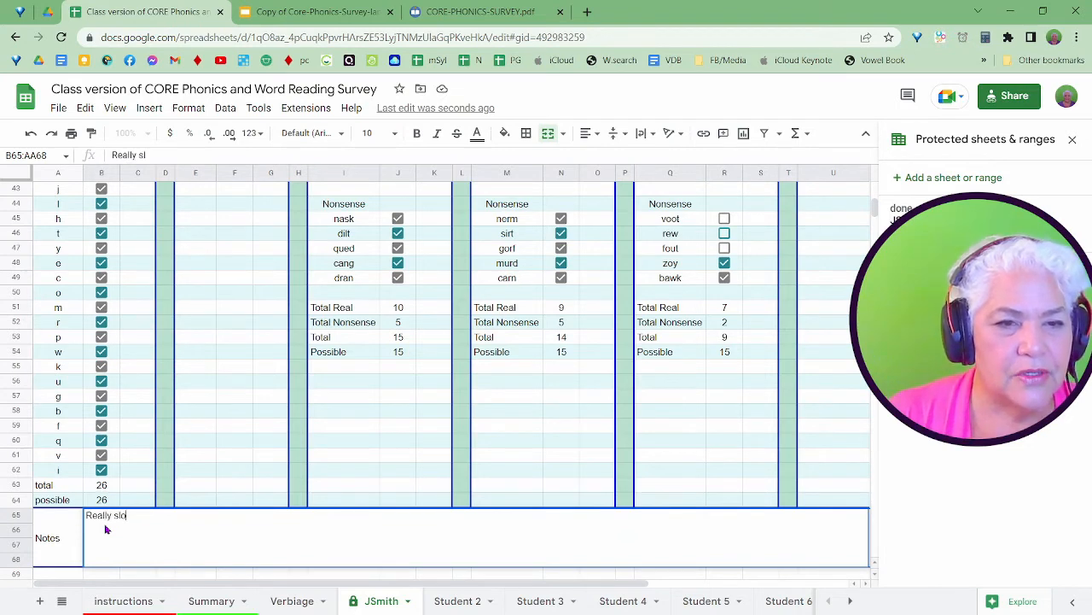
{"action": "type", "text": "wed down a"}
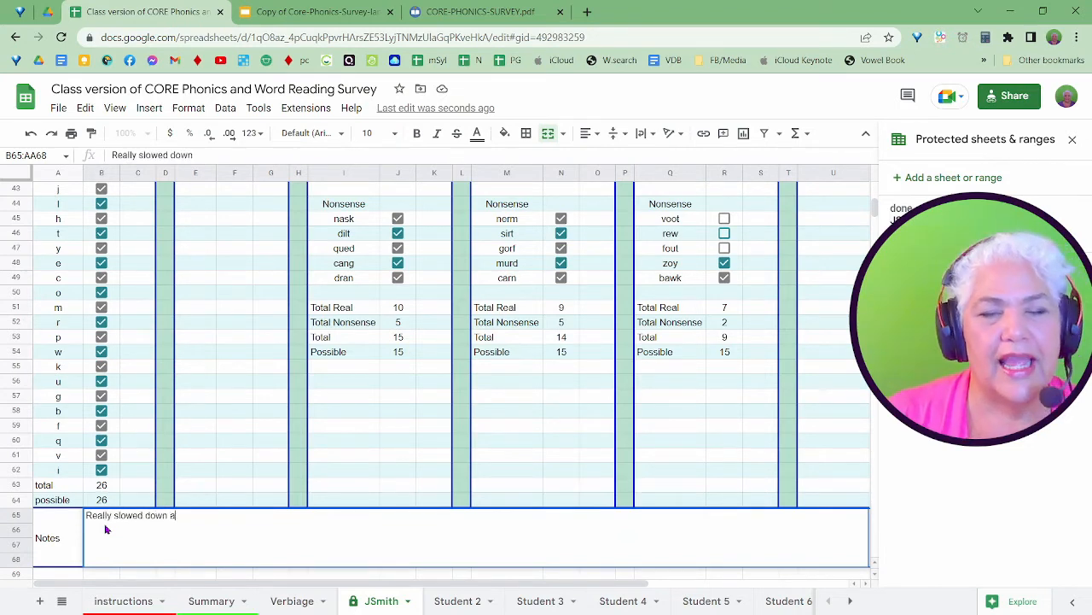
{"action": "type", "text": "t "}
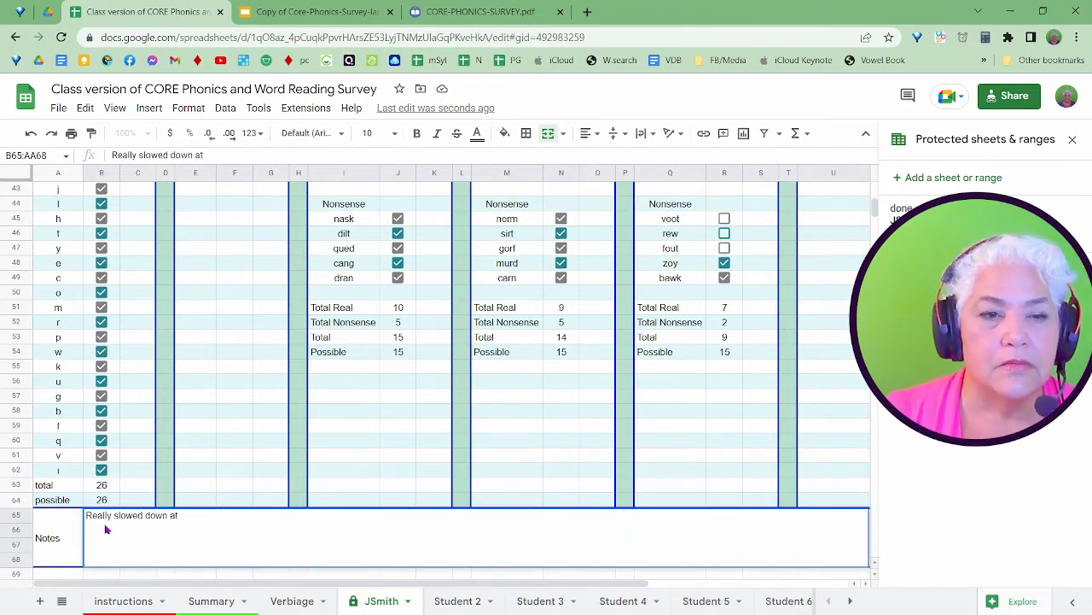
{"action": "type", "text": "digra"}
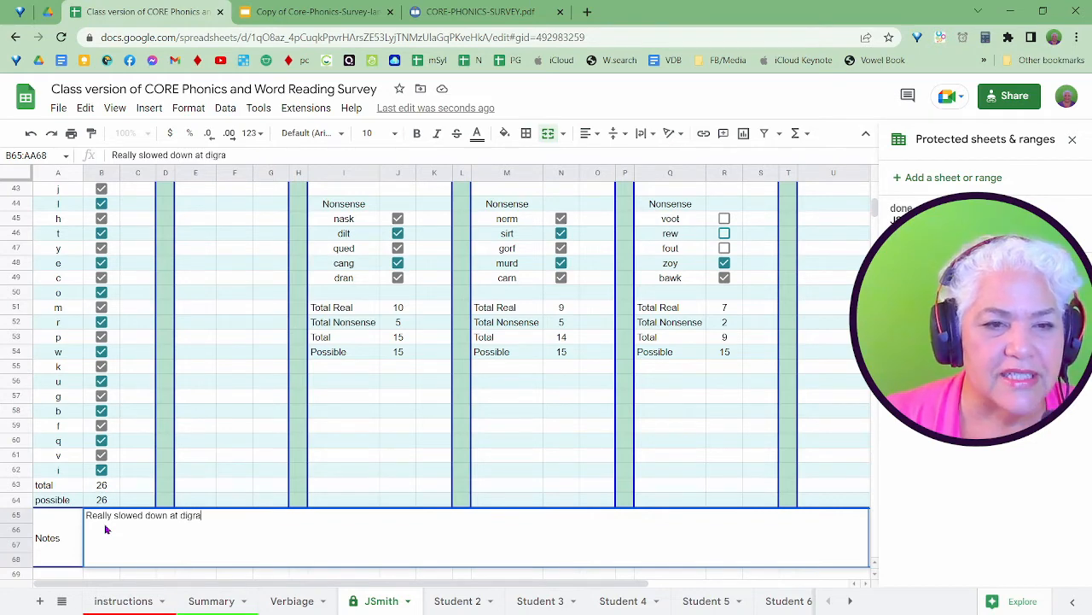
{"action": "type", "text": "phs"}
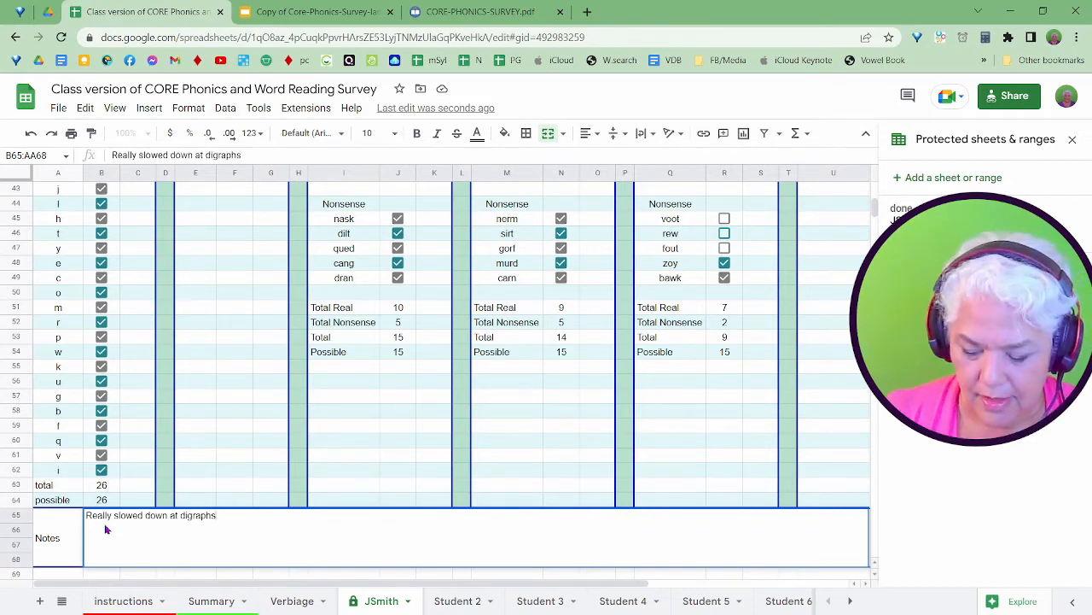
{"action": "key", "text": "Return"}
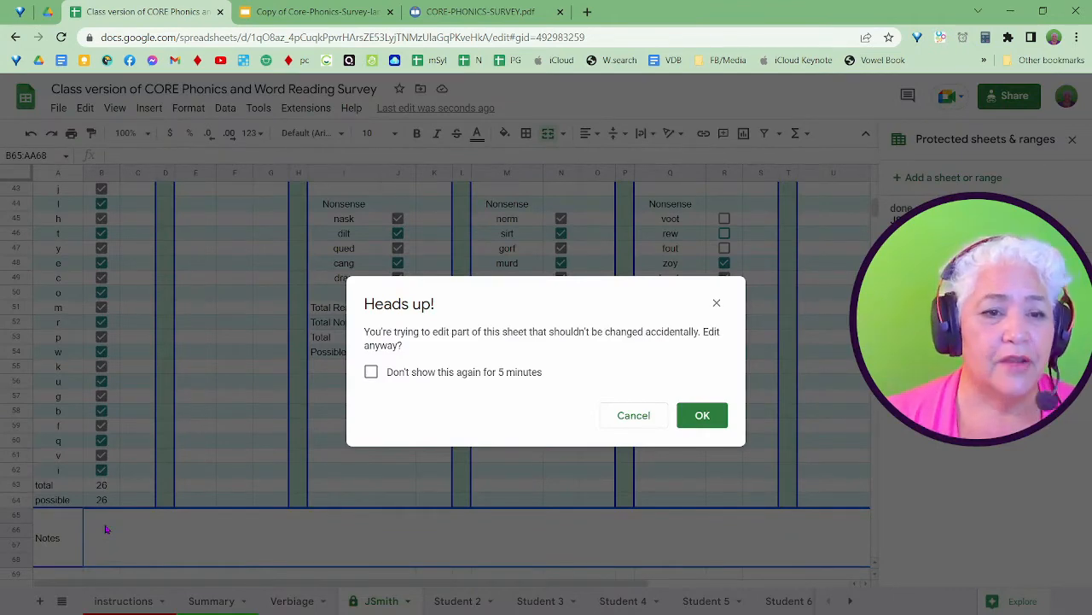
{"action": "left_click", "coordinate": [705, 416]}
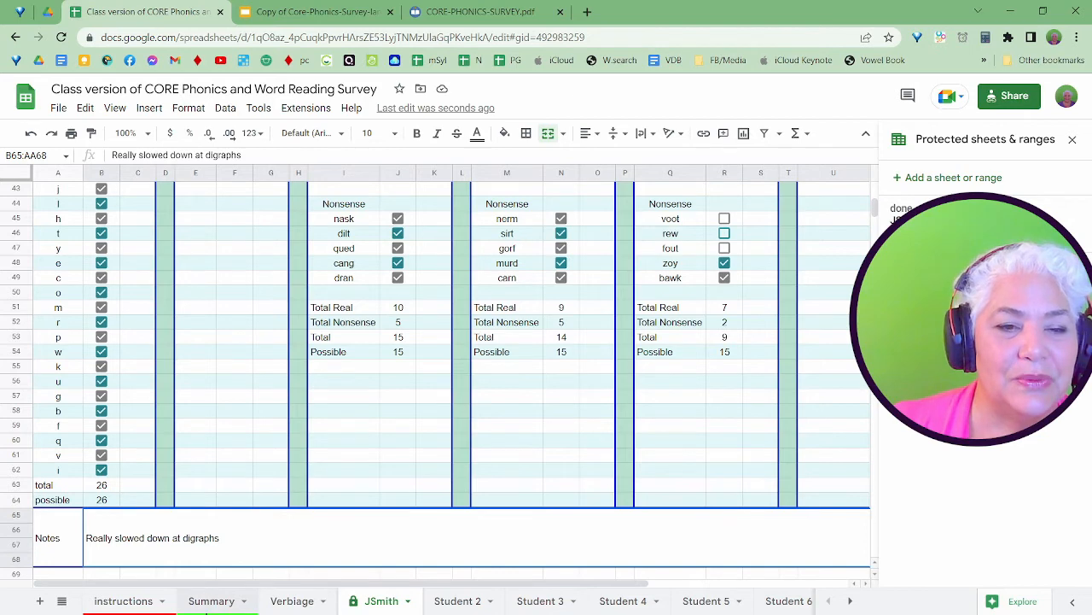
- On the Summary sheet, move the Student 4 column so it sits between Student 6 and Student 7
{"action": "left_click", "coordinate": [210, 602]}
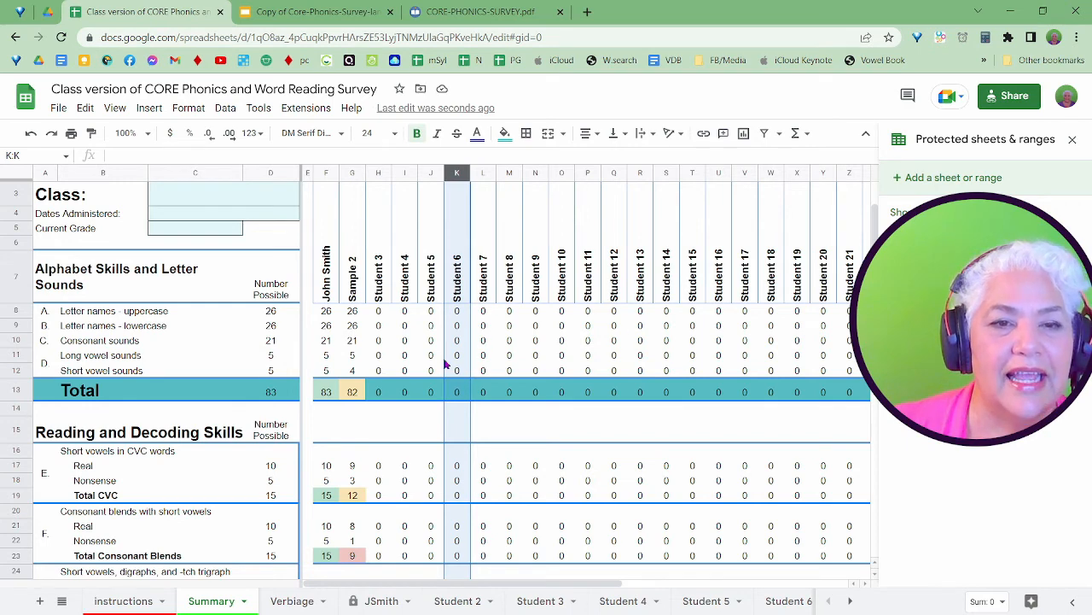
{"action": "left_click", "coordinate": [403, 173]}
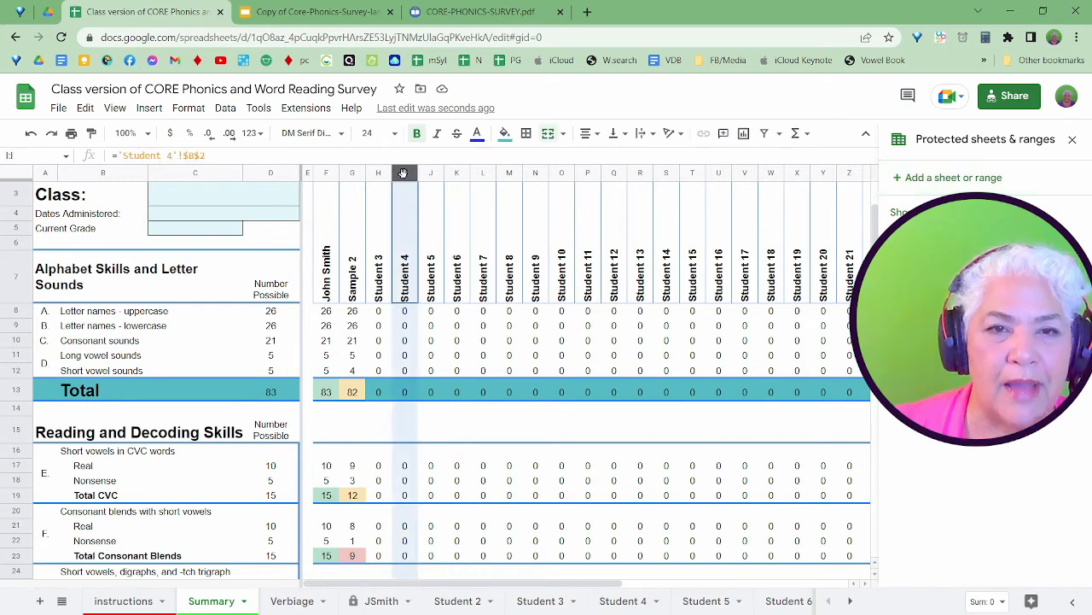
{"action": "left_click_drag", "start_coordinate": [402, 173], "coordinate": [461, 168]}
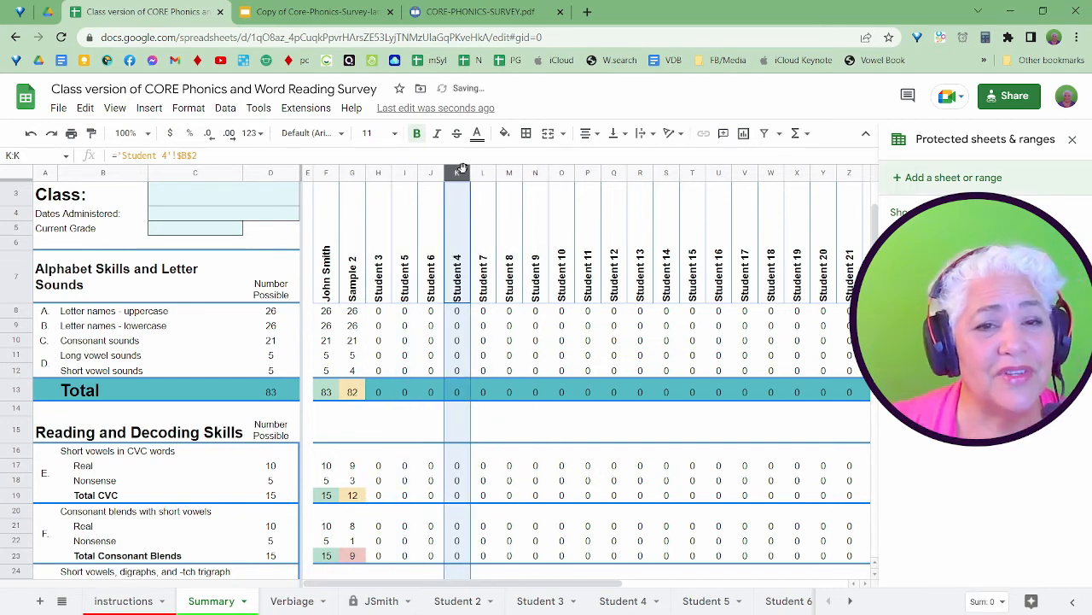